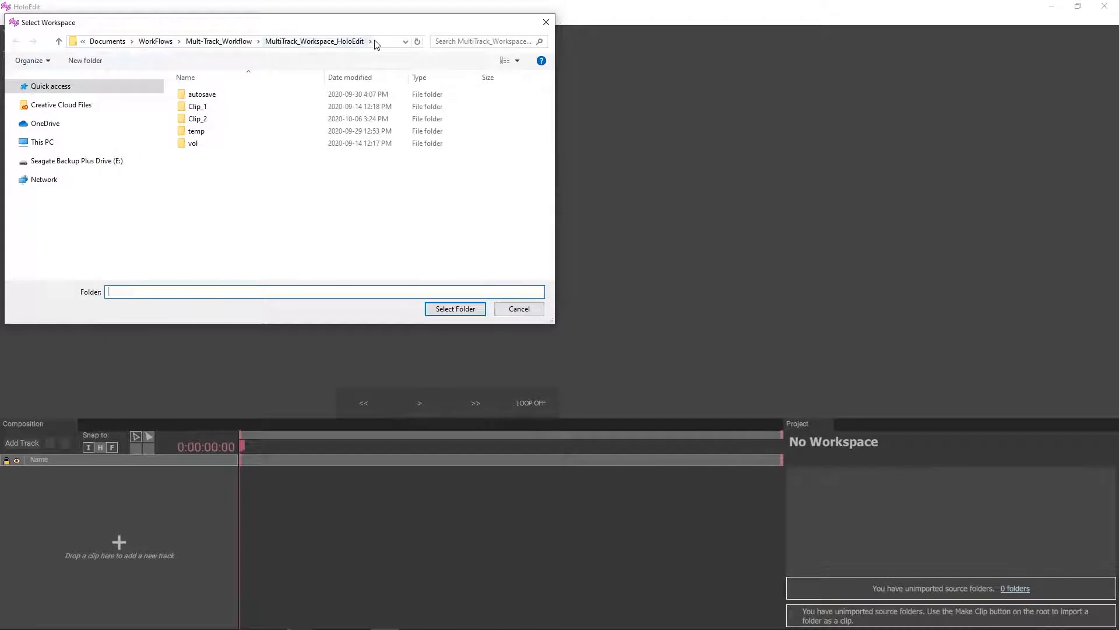
Select MultiTrack_Workspace_HoloEdit as the workspace and open the Multi_Track_Import.json composition.
click(378, 42)
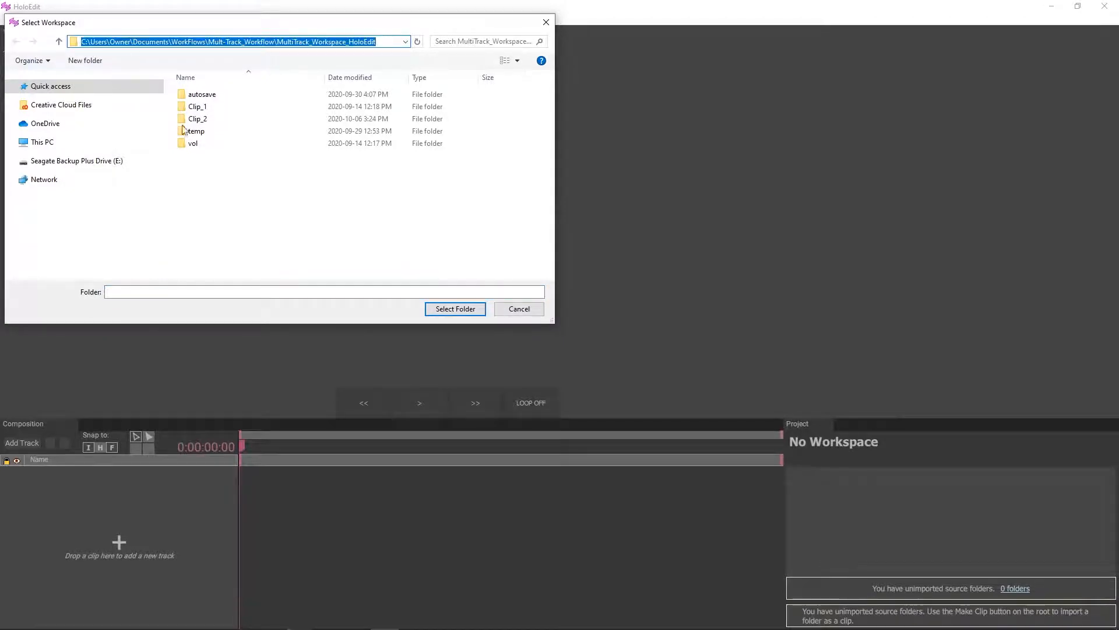
click(441, 311)
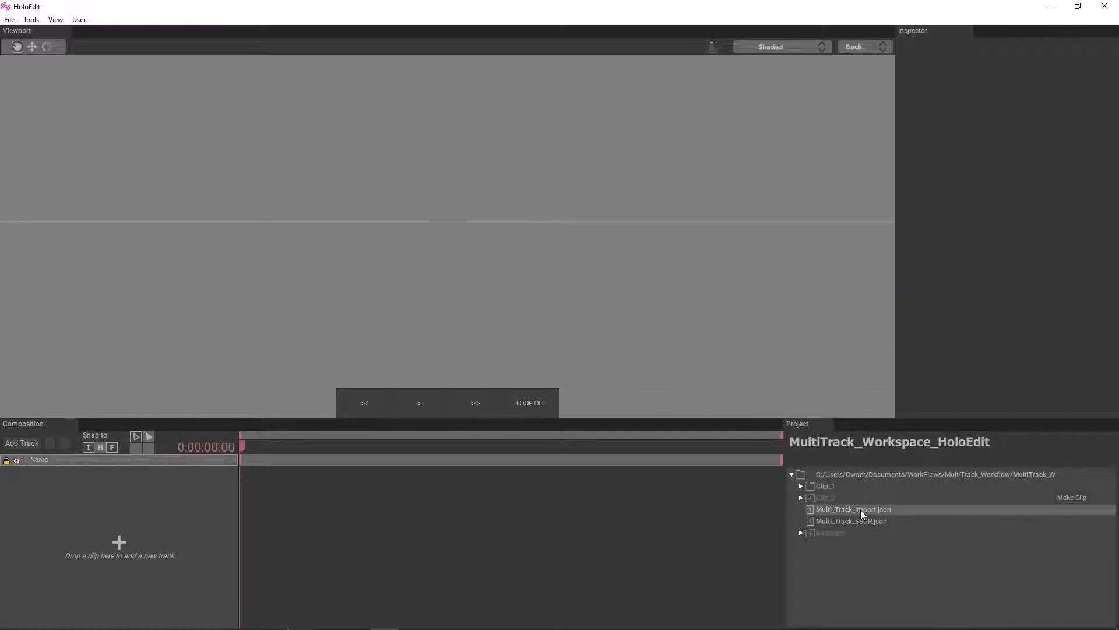
double_click(860, 510)
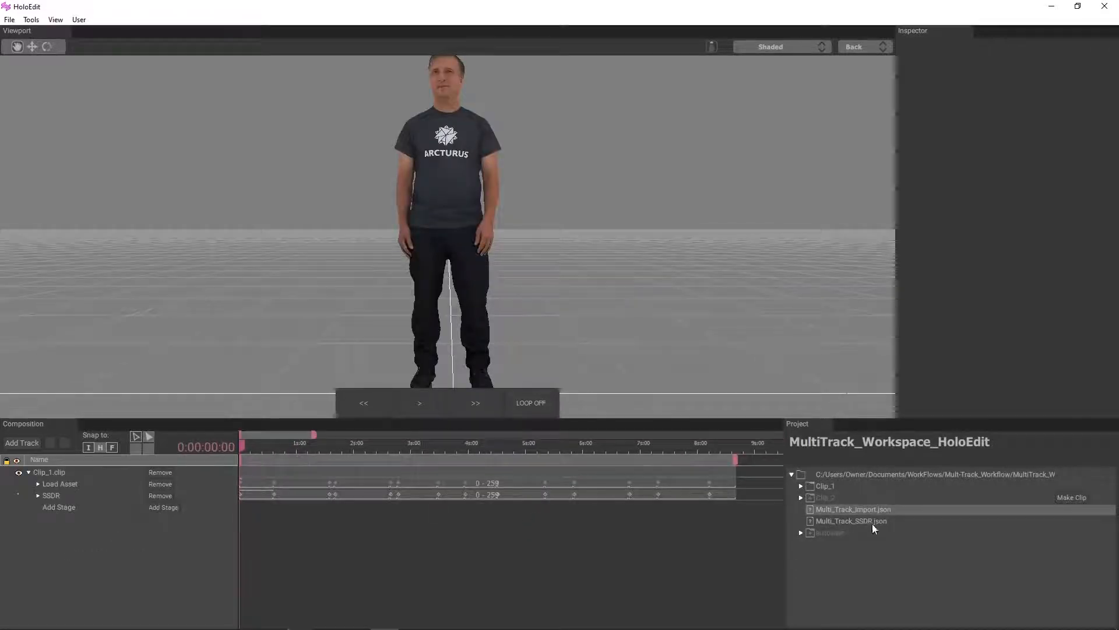
Import the Clip_2 source folder as a clip with Detect Stabilized Sequences and Calculate Normals enabled.
click(835, 495)
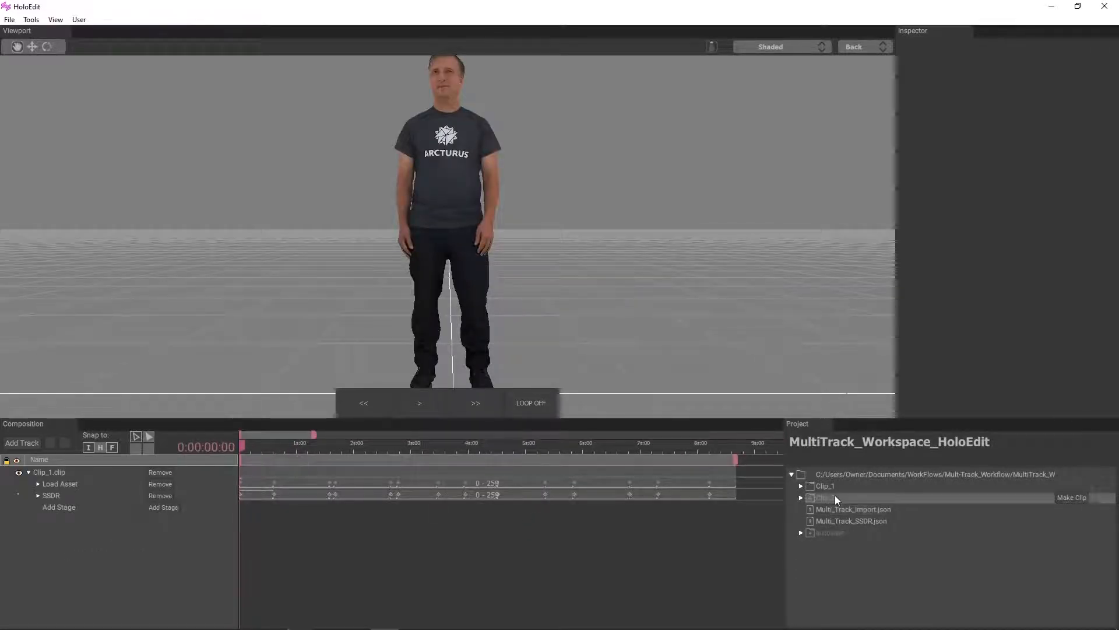
click(1079, 501)
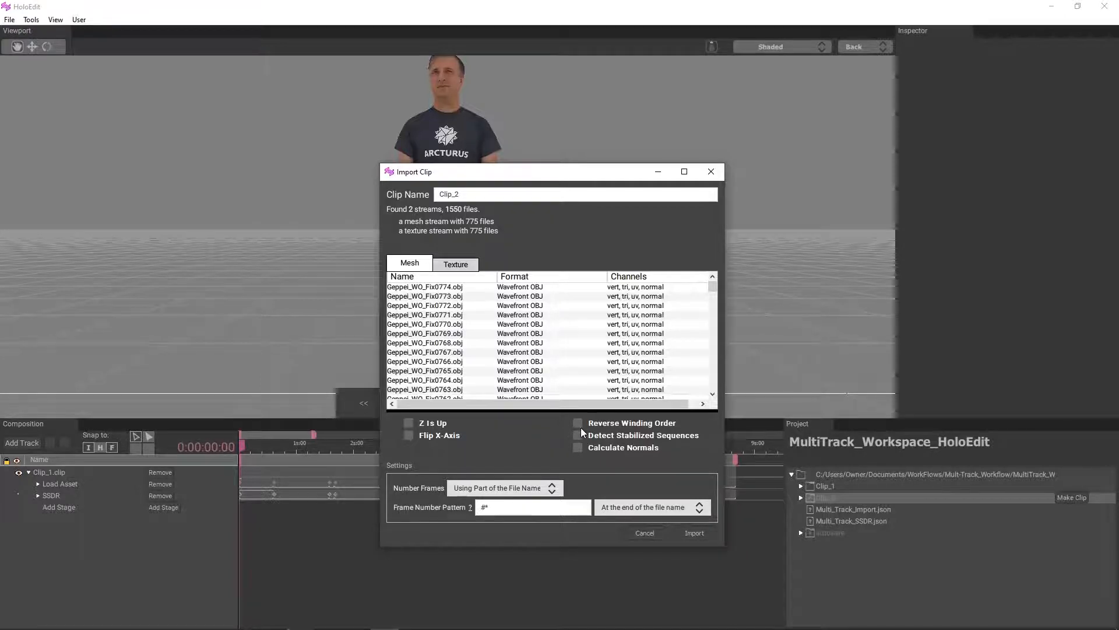
click(578, 435)
click(578, 448)
click(701, 536)
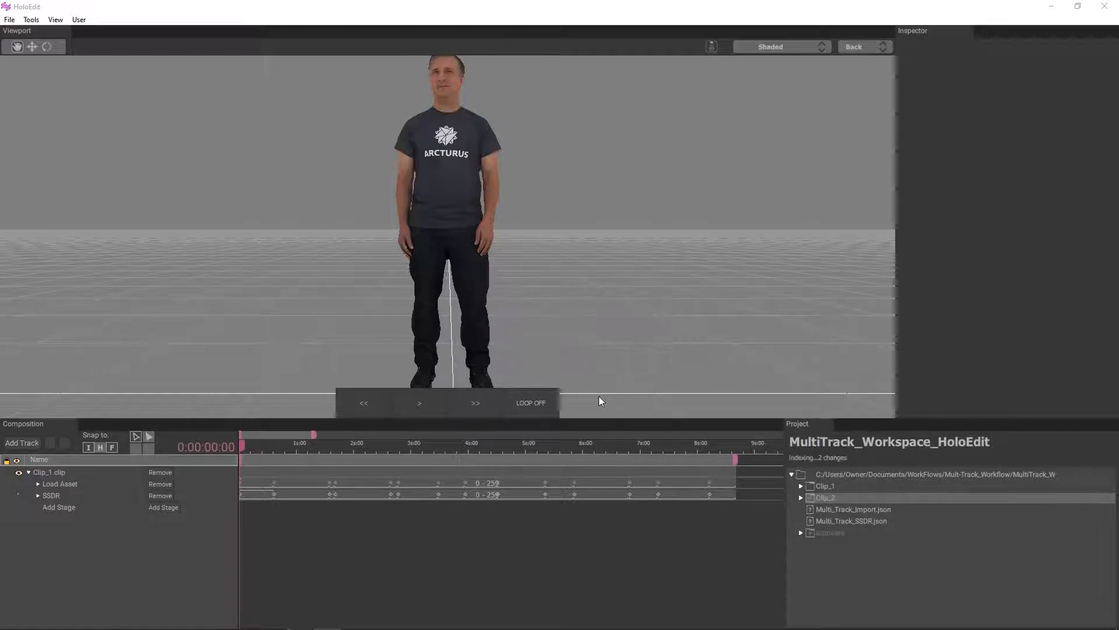
Add Clip_2 to the composition as a new track and play it together with Clip_1.
drag(826, 498, 123, 560)
key(space)
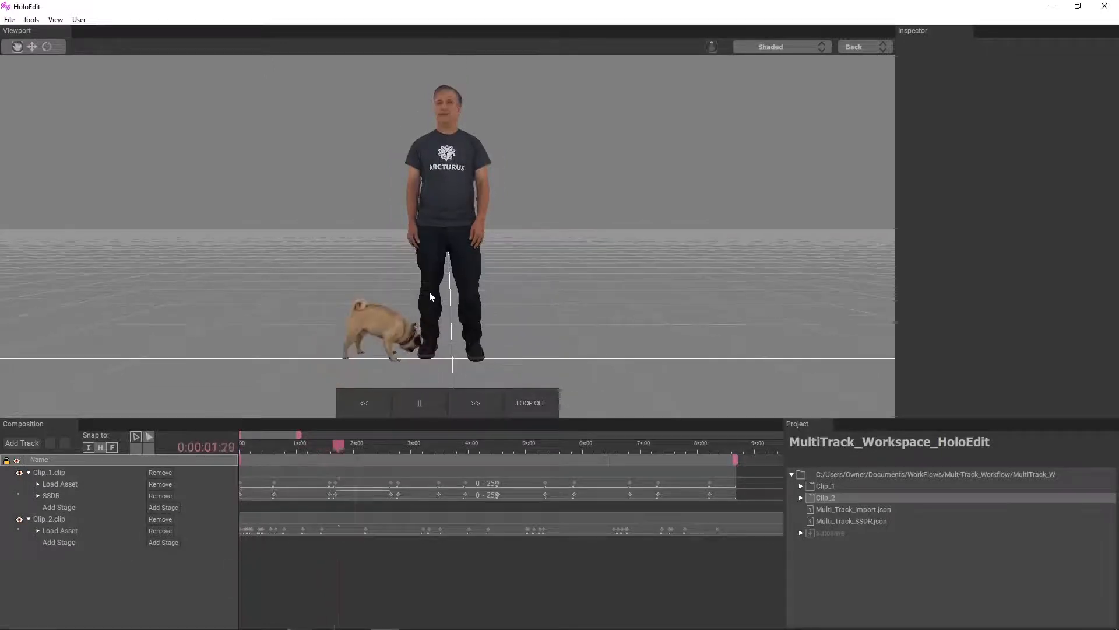
scroll(617, 506, down, 5)
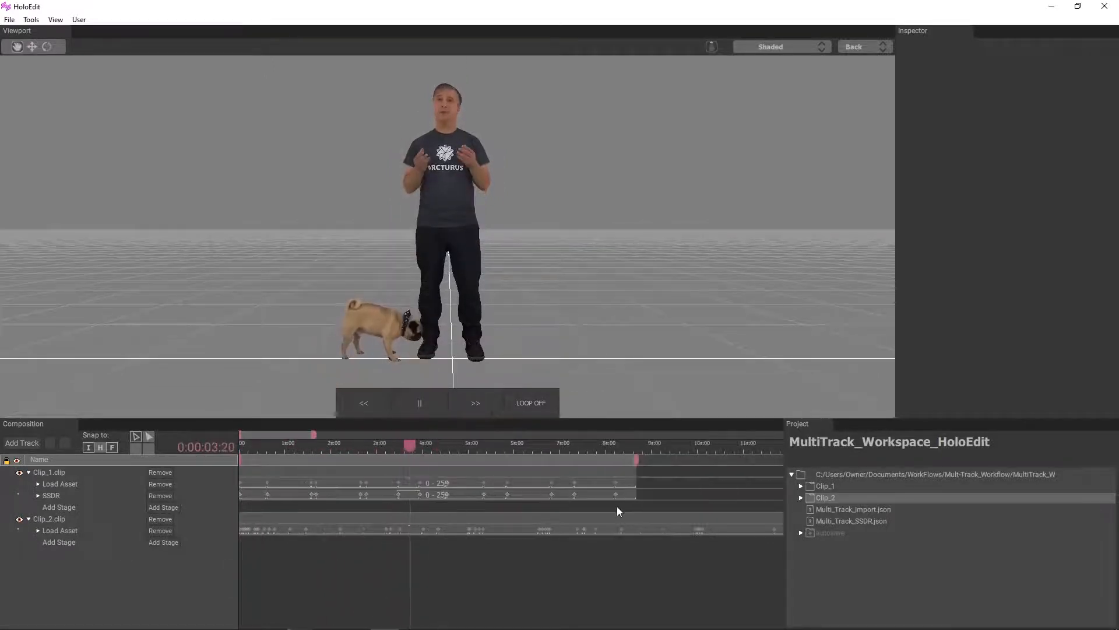
middle_drag(486, 572, 376, 563)
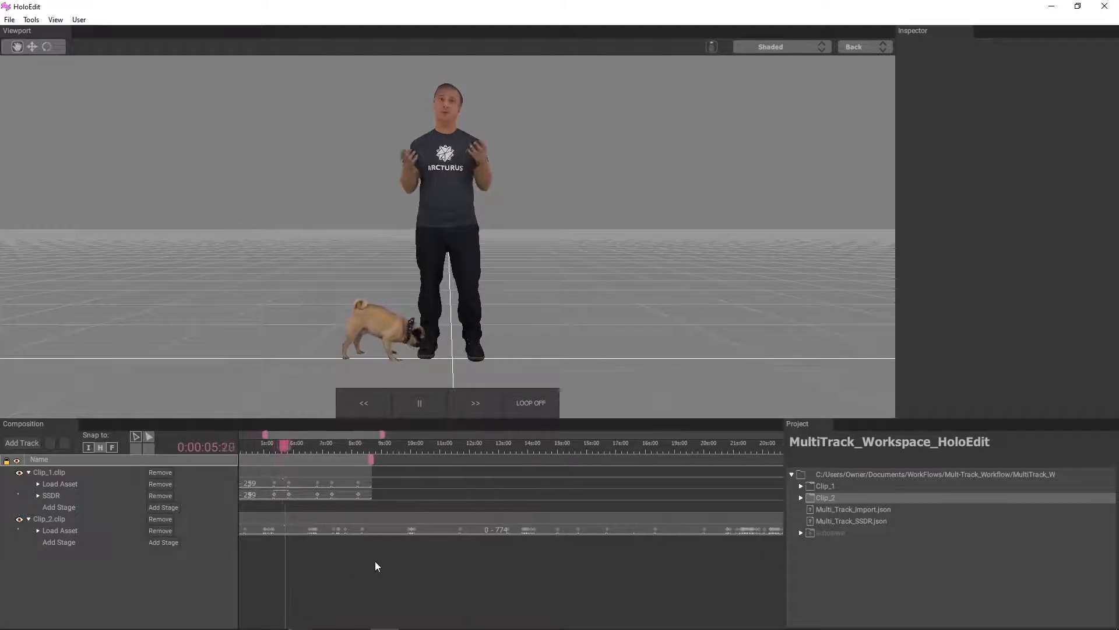
scroll(402, 550, up, 7)
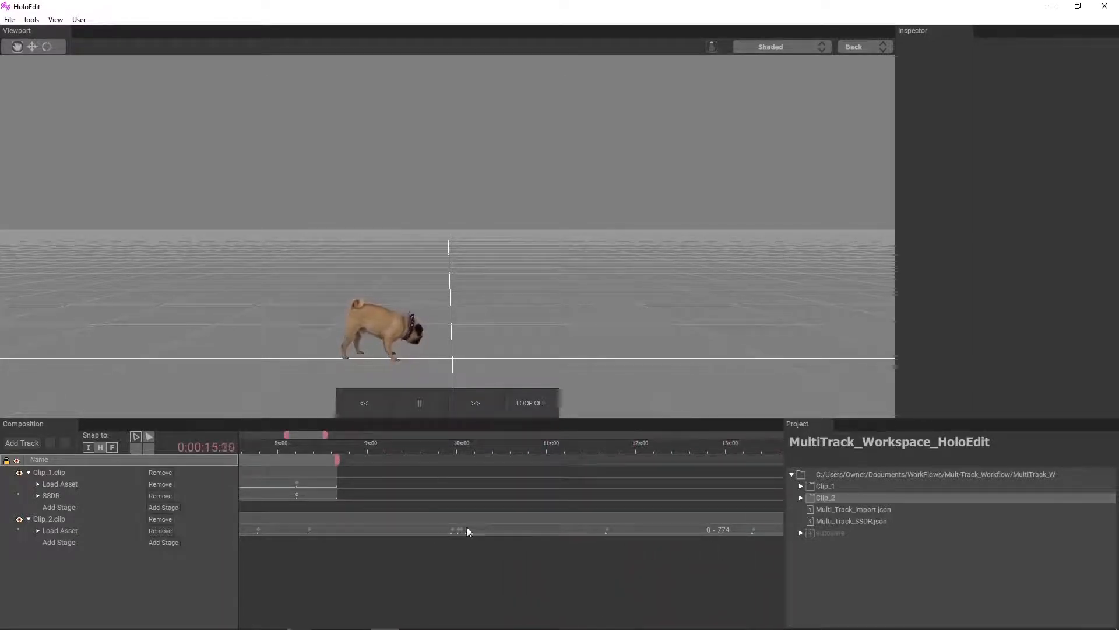
Pause playback, switch the time readout to frame numbers and place the playhead at Clip_1's end, frame 259.
click(603, 445)
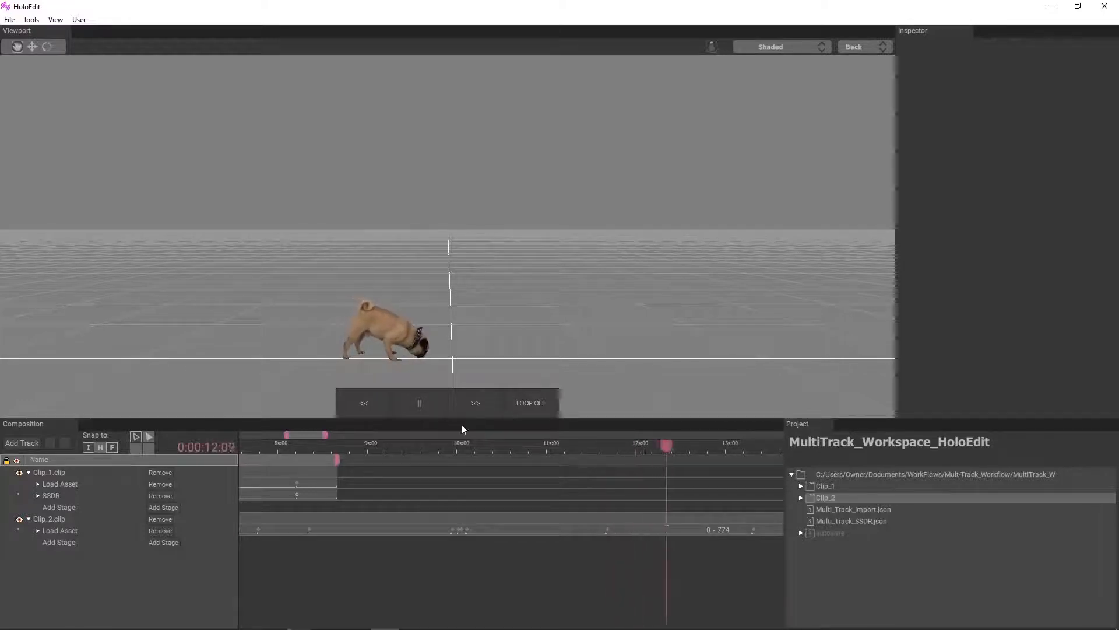
key(space)
click(577, 448)
click(603, 455)
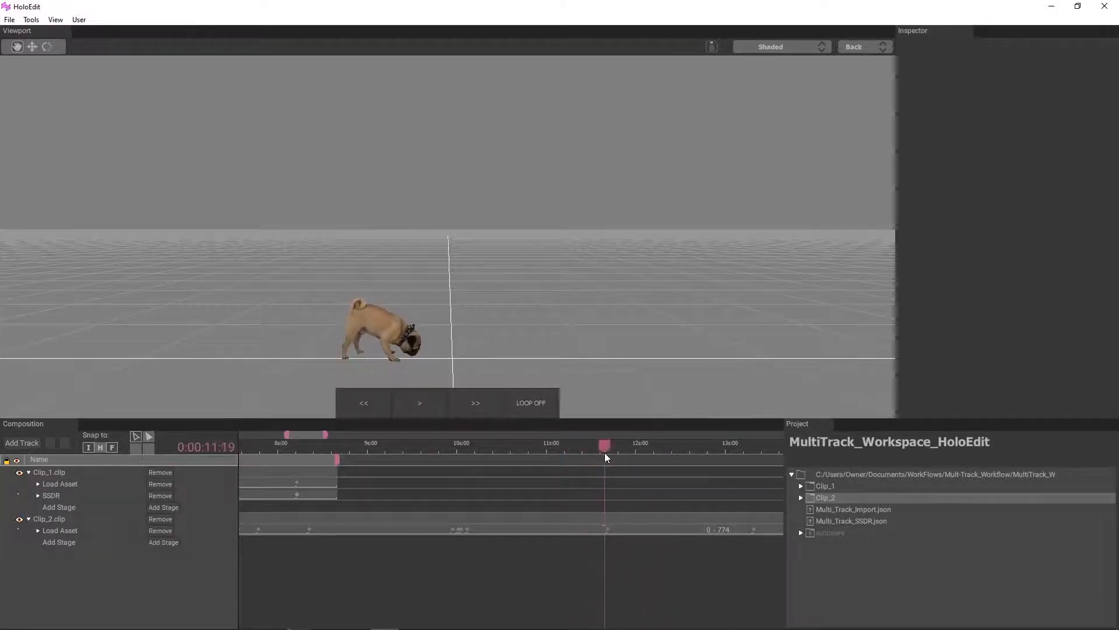
click(227, 446)
click(337, 449)
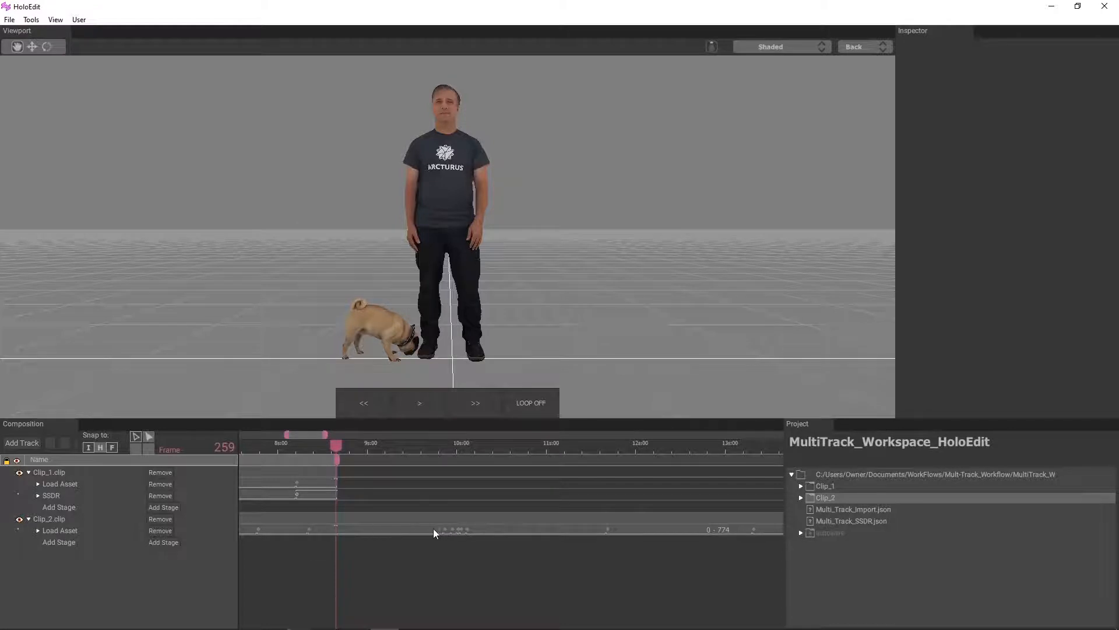
Scrub backward through the timeline from Clip_1's end to examine how the man and dog move together.
scroll(433, 528, down, 5)
scroll(299, 554, up, 8)
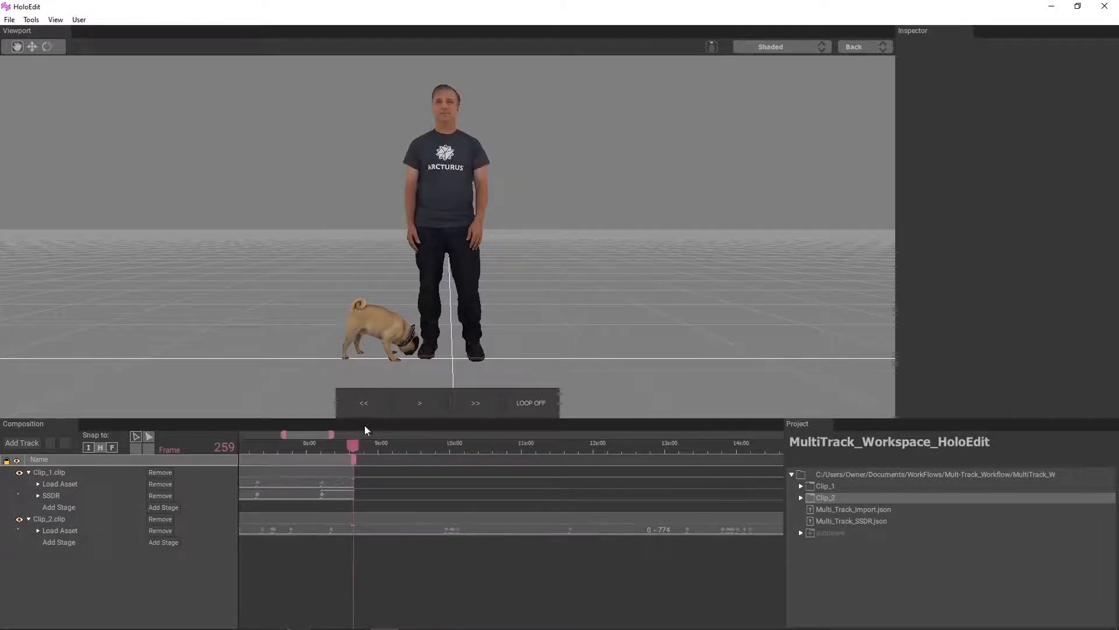
middle_drag(314, 571, 449, 560)
drag(446, 448, 249, 453)
middle_drag(317, 590, 732, 590)
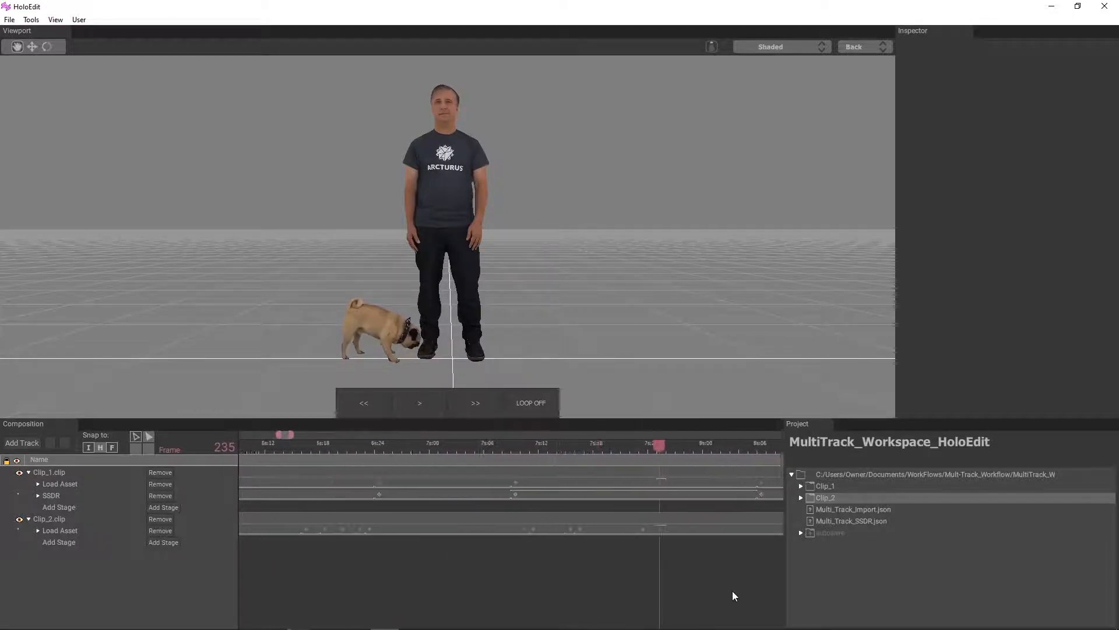
drag(642, 447, 261, 477)
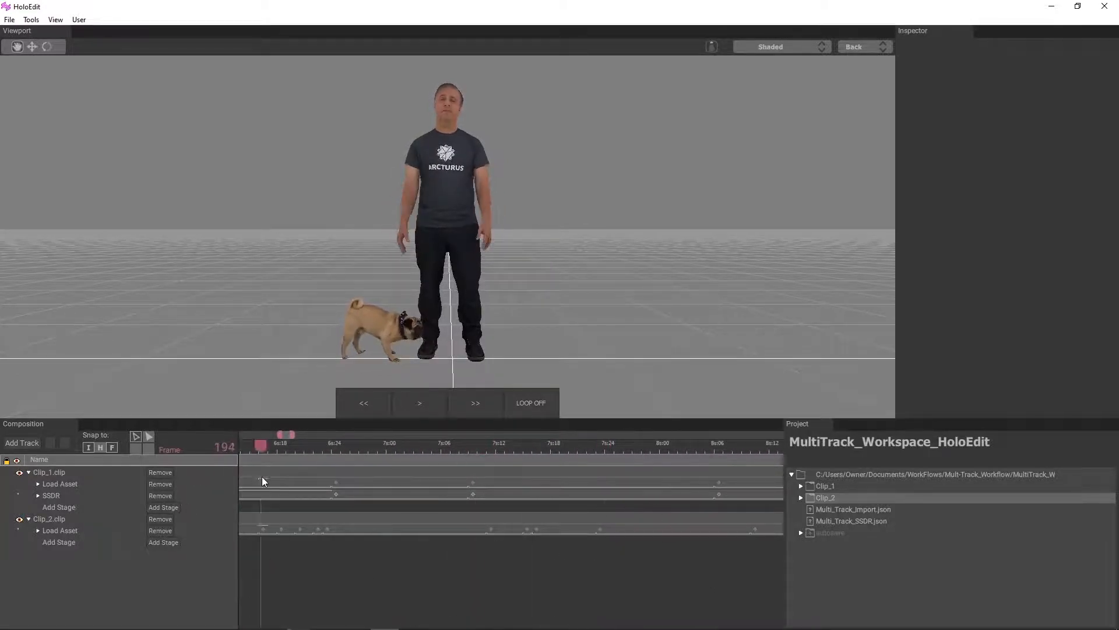
scroll(471, 534, down, 3)
scroll(471, 534, down, 3)
mouse_move(422, 449)
mouse_down()
mouse_move(353, 454)
mouse_move(407, 465)
mouse_up()
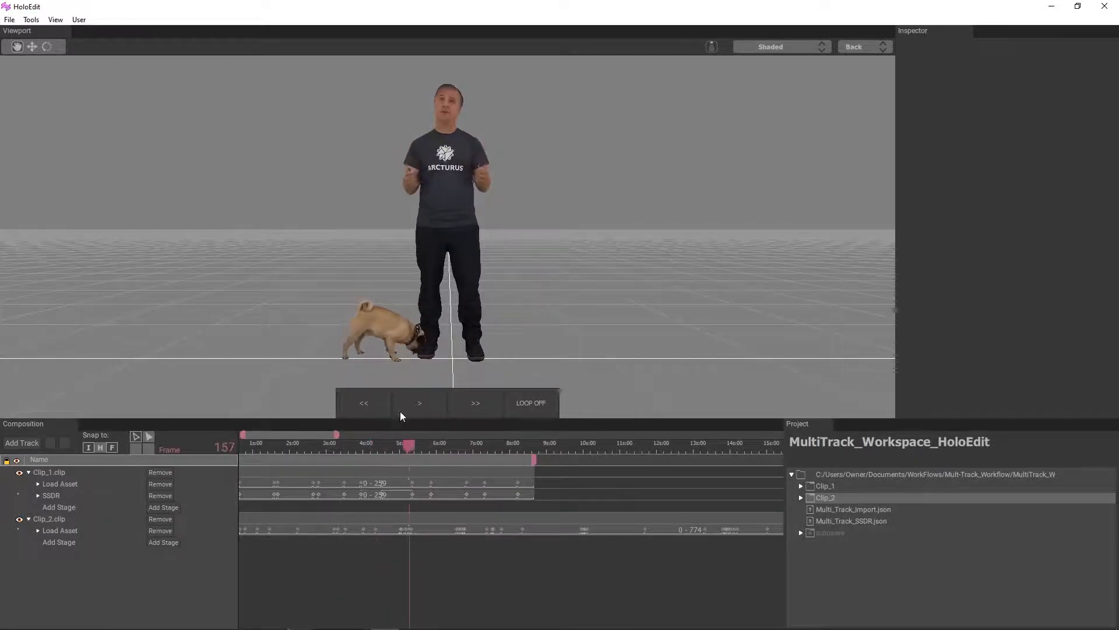
Examine the dog's head against the man's shoe up close at frame 153.
scroll(407, 379, up, 5)
middle_drag(407, 359, 422, 289)
drag(422, 289, 418, 360)
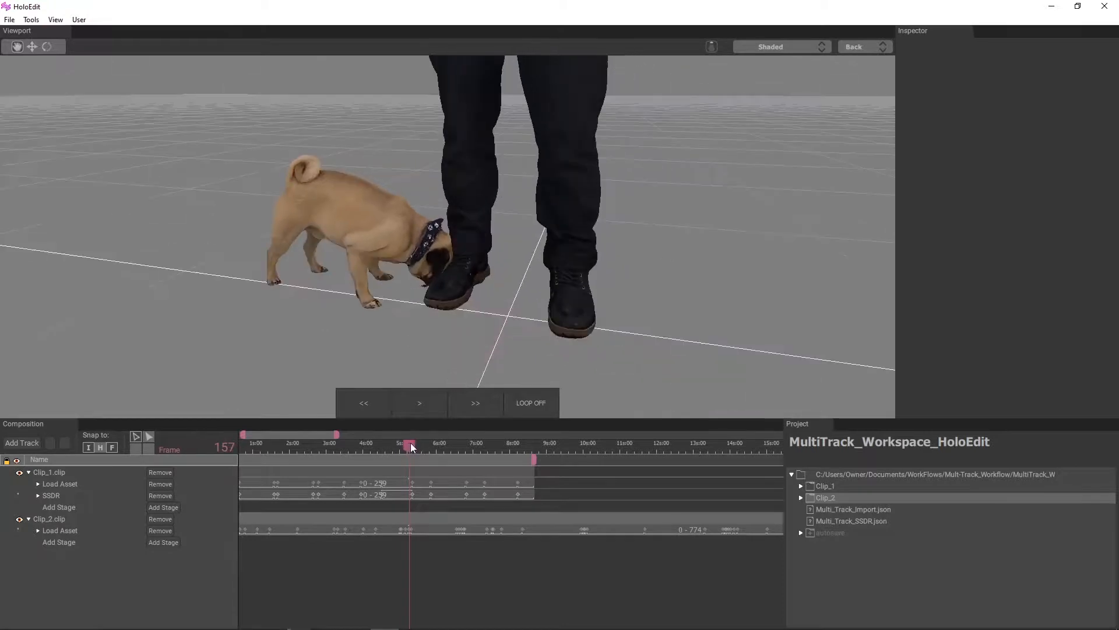
mouse_move(411, 444)
mouse_down()
mouse_move(394, 444)
mouse_move(457, 445)
mouse_move(404, 444)
mouse_up()
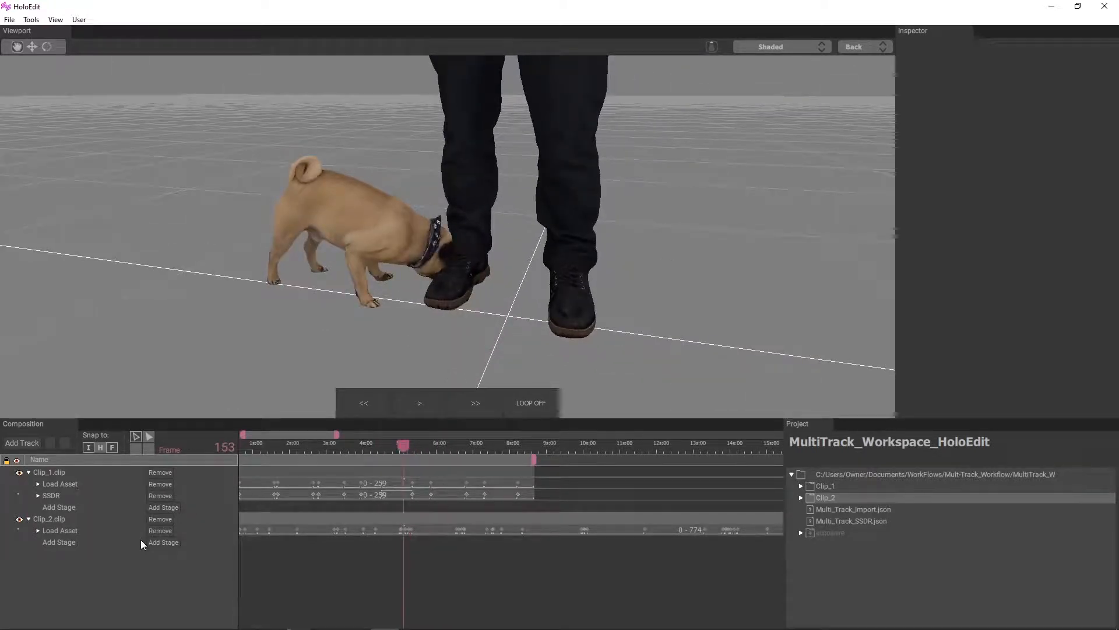
Set the Clip_2 track's X position to -0.25 and return the playhead to frame 0.
click(45, 518)
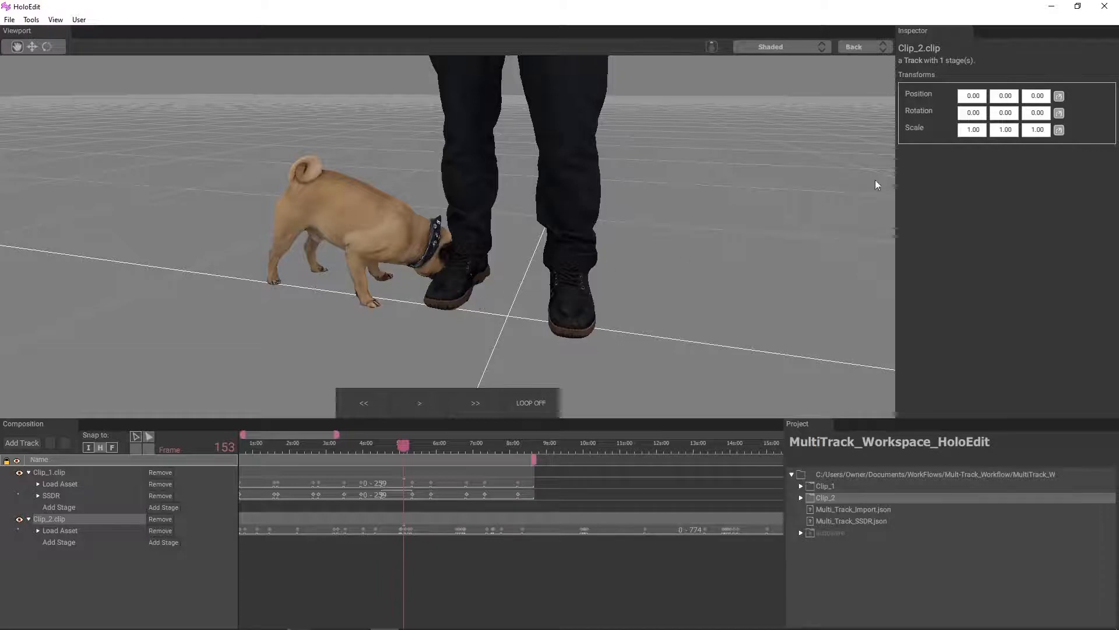
click(981, 95)
key(BackSpace)
text(-0.25)
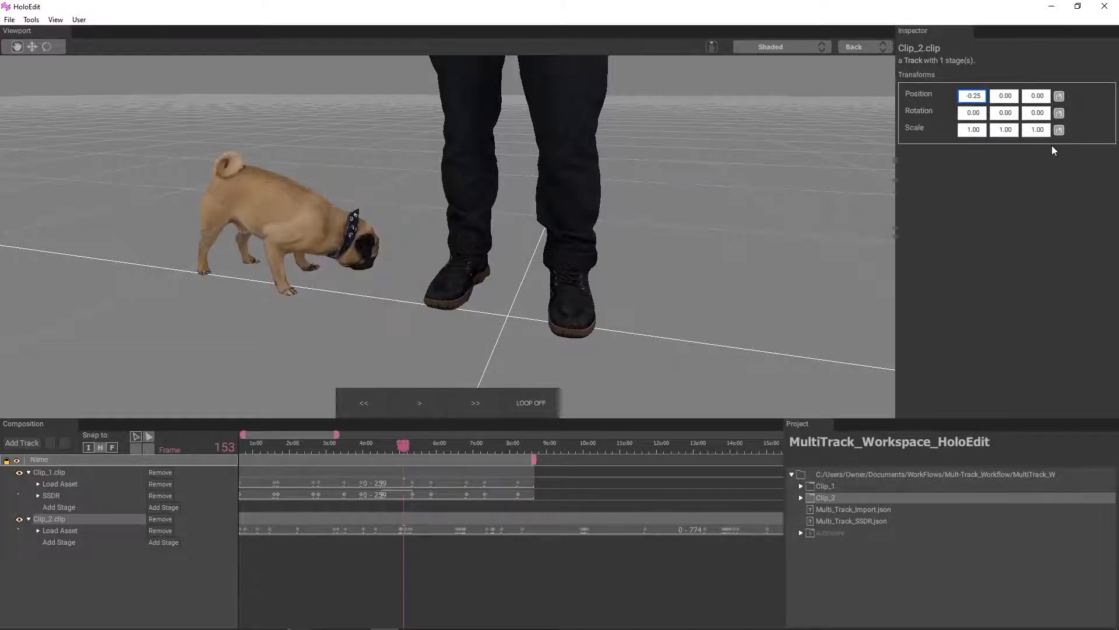
drag(410, 445, 128, 498)
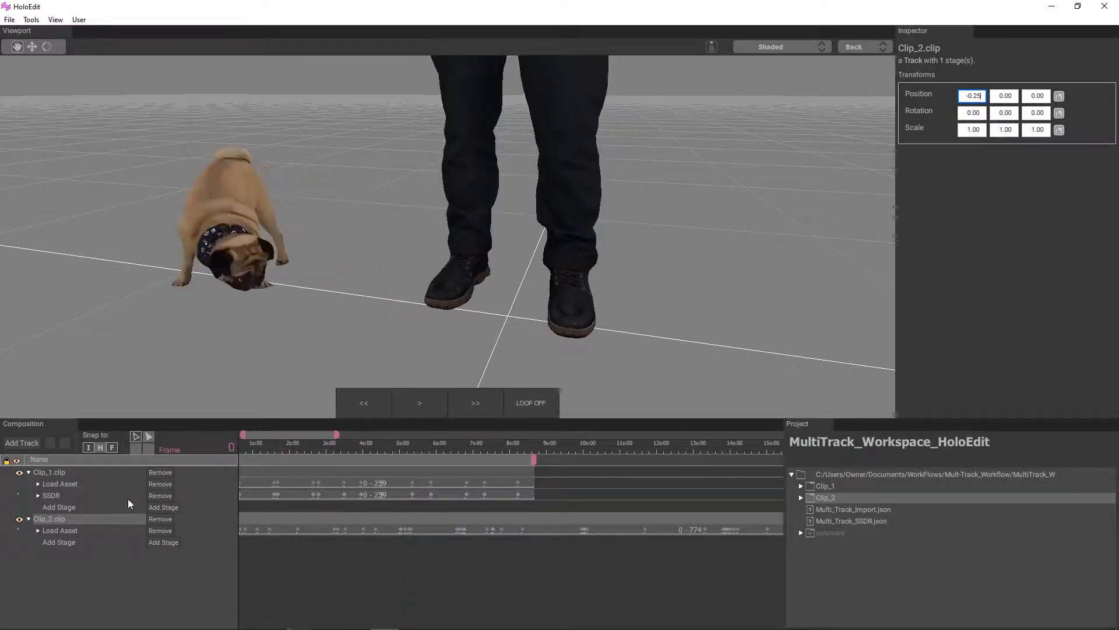
Add an SSDR stage to the Clip_2 track.
scroll(377, 521, down, 3)
scroll(378, 525, down, 2)
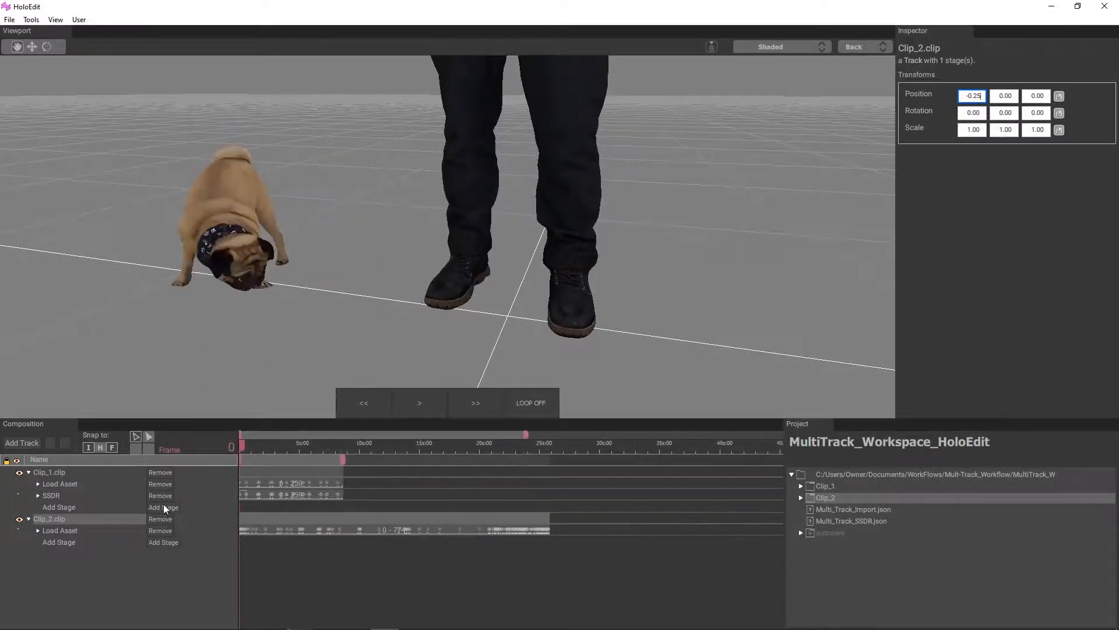
click(172, 540)
click(172, 542)
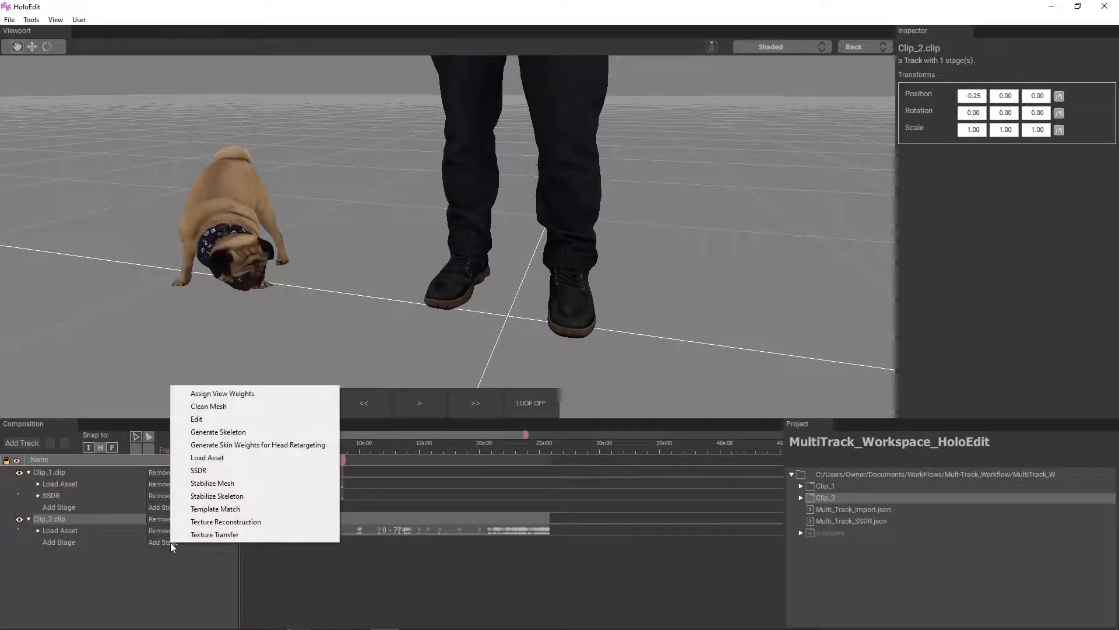
click(315, 470)
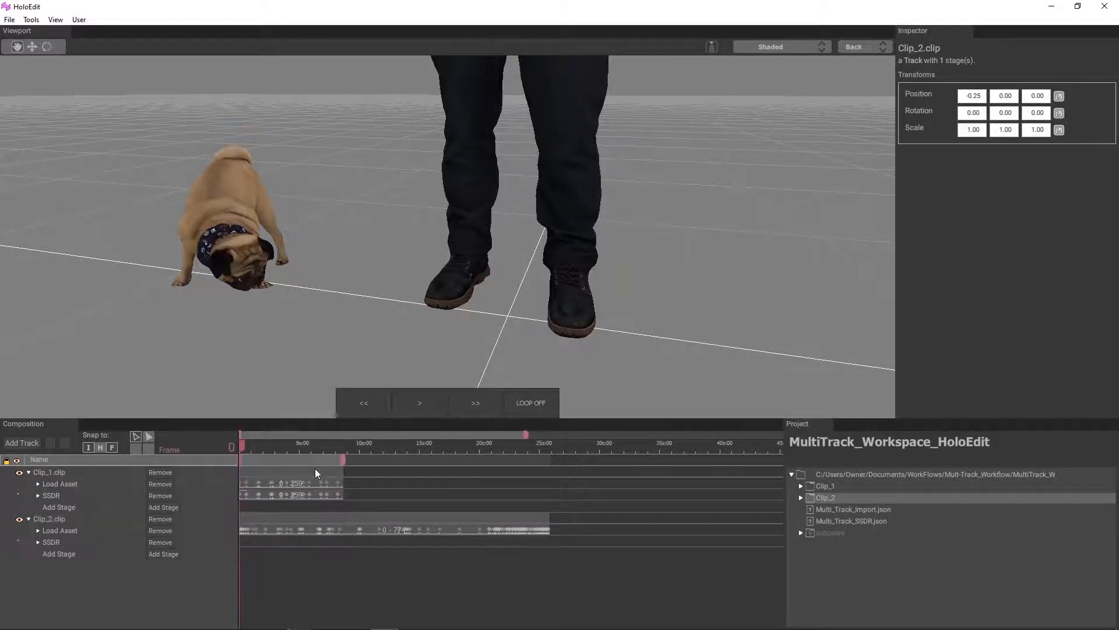
Add an SSDR interval to the Clip_2 track from the start to about 0:00:09:26, past Clip_1's end.
scroll(278, 590, up, 1)
middle_drag(277, 589, 386, 579)
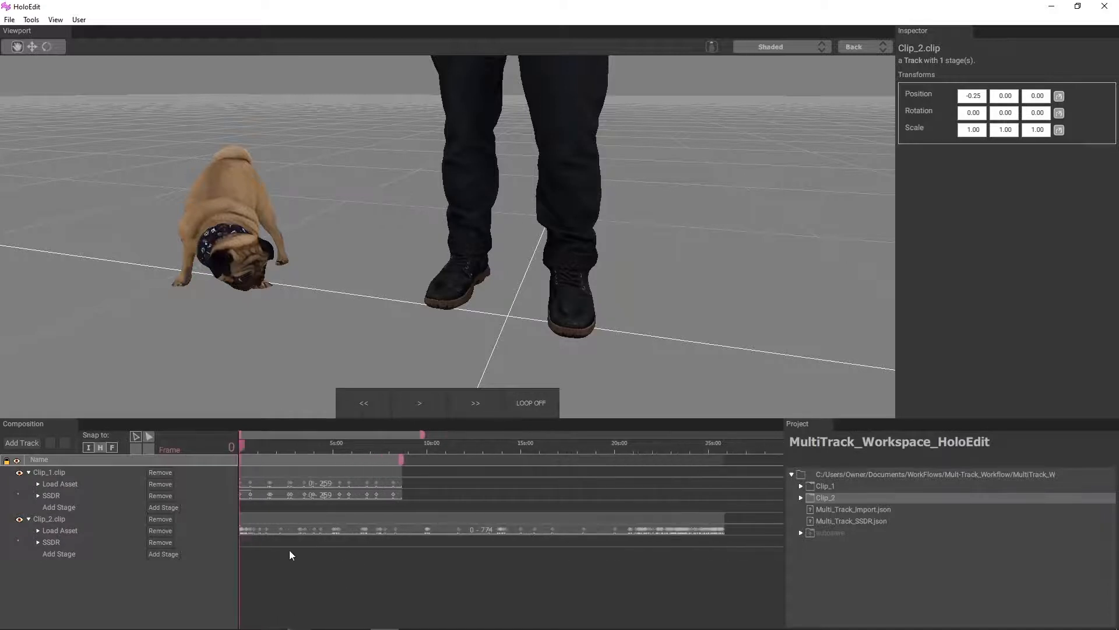
drag(240, 542, 418, 541)
right_click(418, 541)
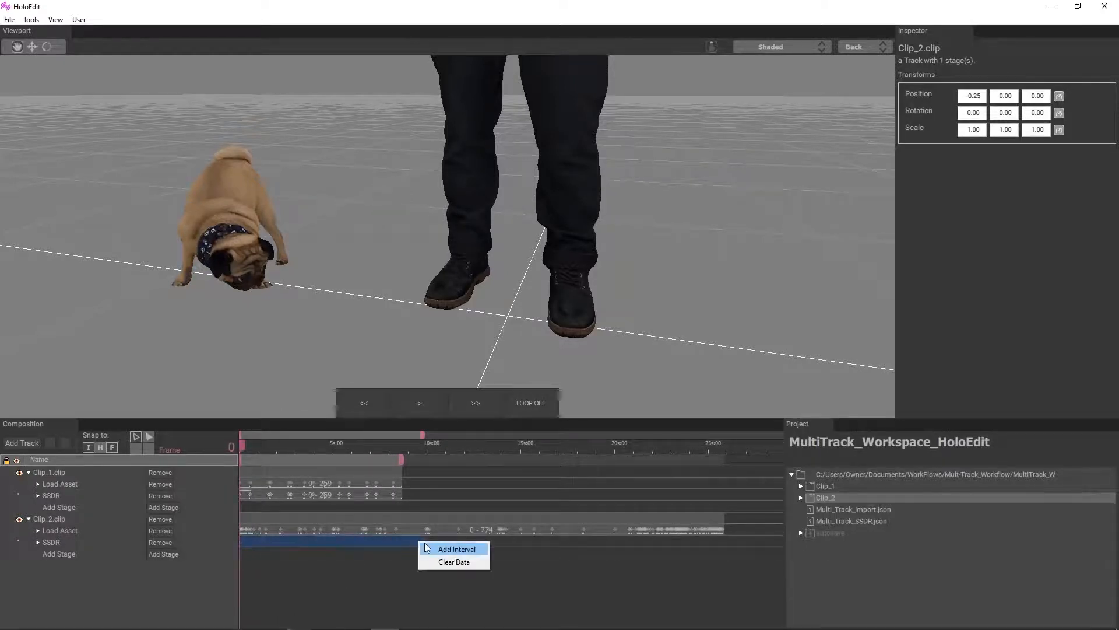
click(427, 549)
Extend the end of Clip_2's SSDR interval to 0:00:09:27.
scroll(362, 559, up, 5)
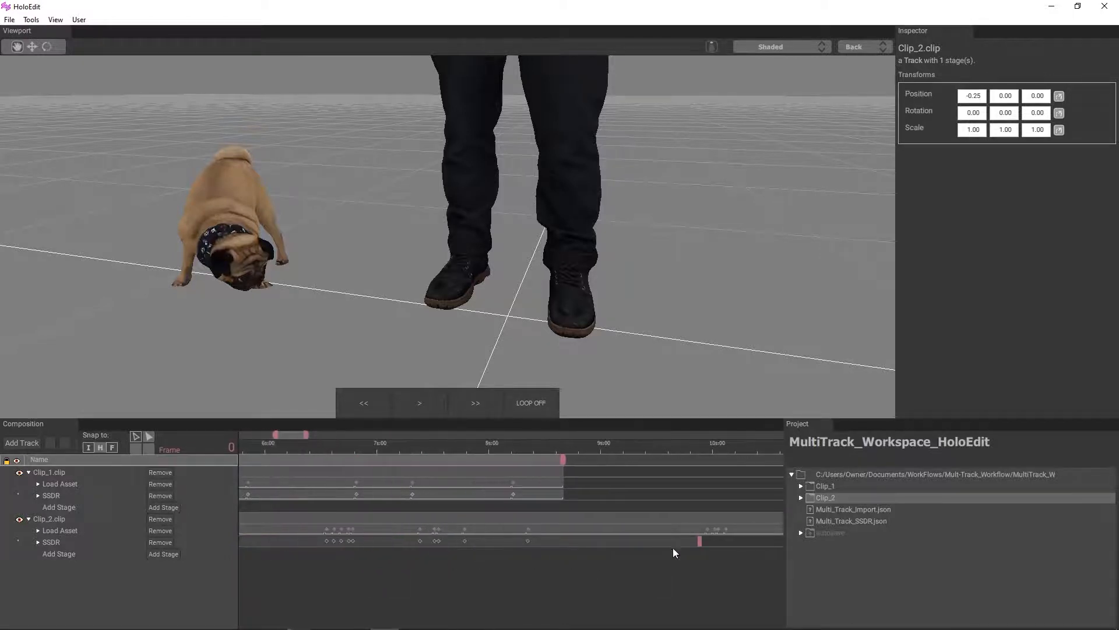
click(691, 543)
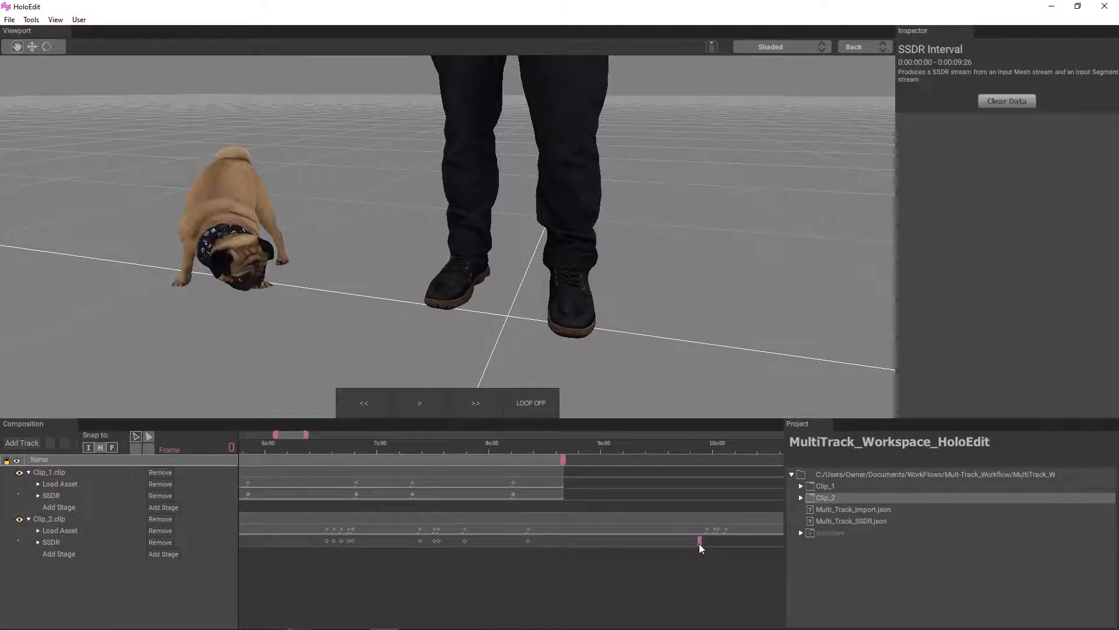
drag(699, 544, 706, 543)
scroll(492, 571, down, 5)
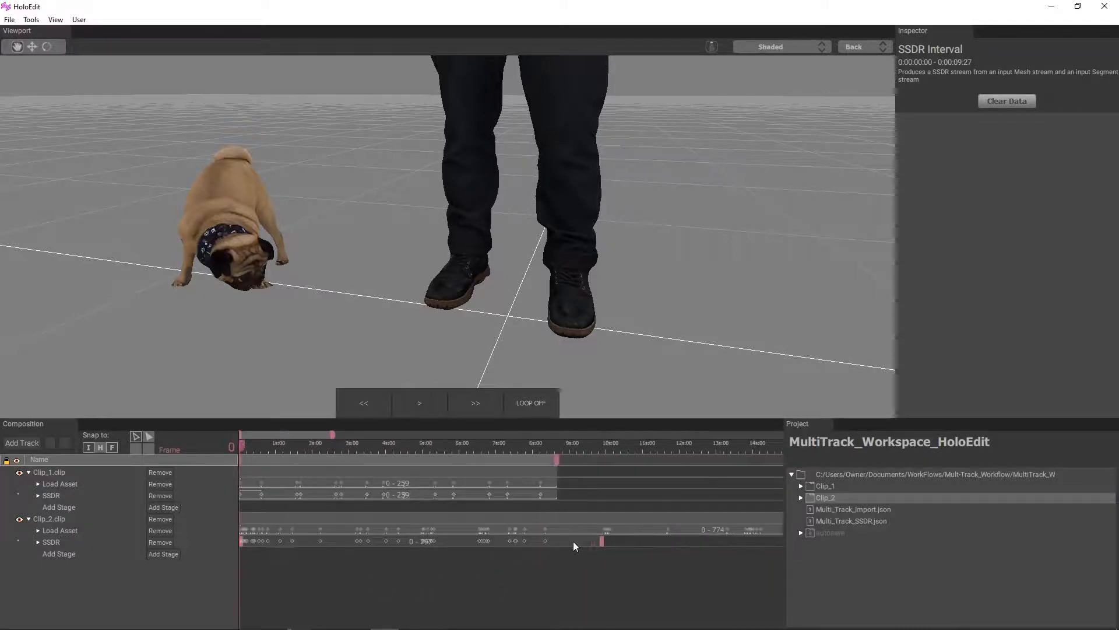
Place the playhead at frame 259 to compare Clip_1's end with the end of Clip_2's SSDR interval.
scroll(587, 557, up, 5)
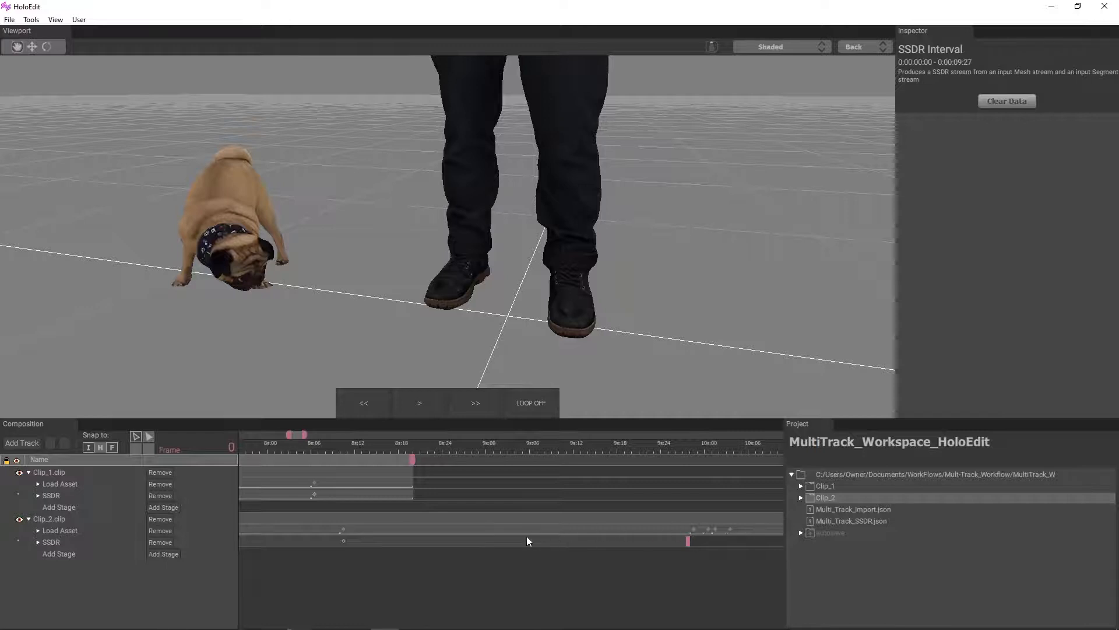
click(408, 446)
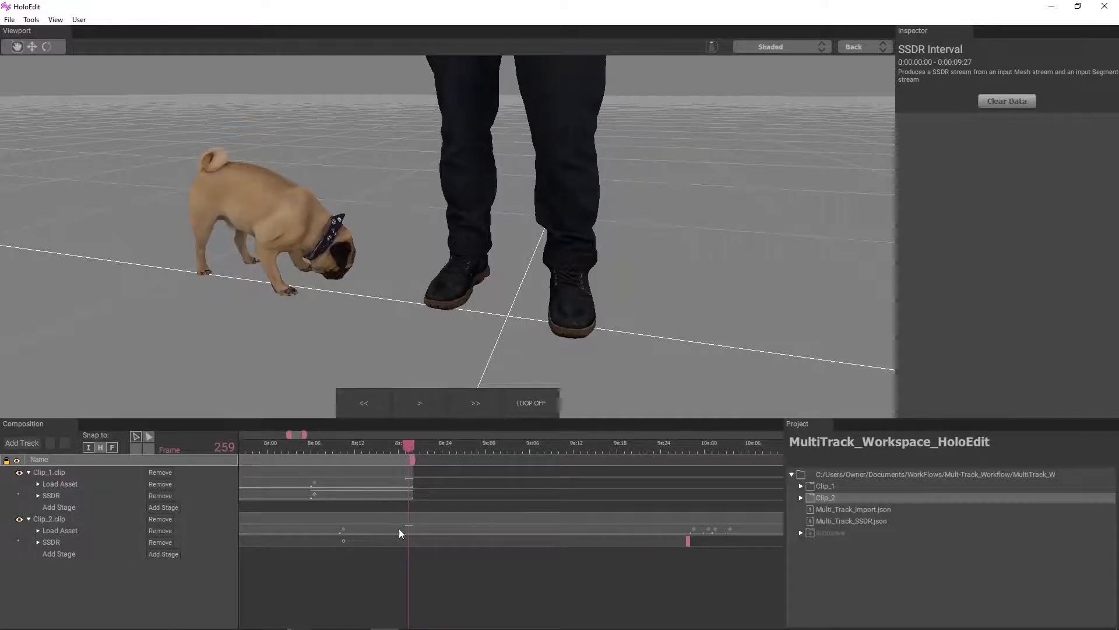
scroll(403, 560, down, 4)
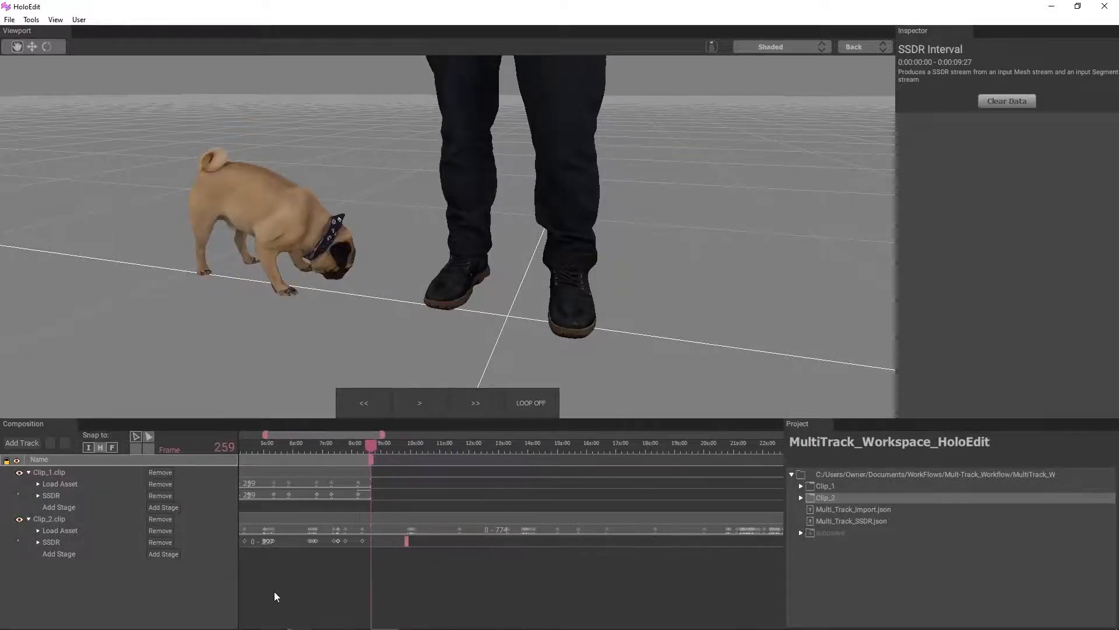
middle_drag(275, 592, 558, 574)
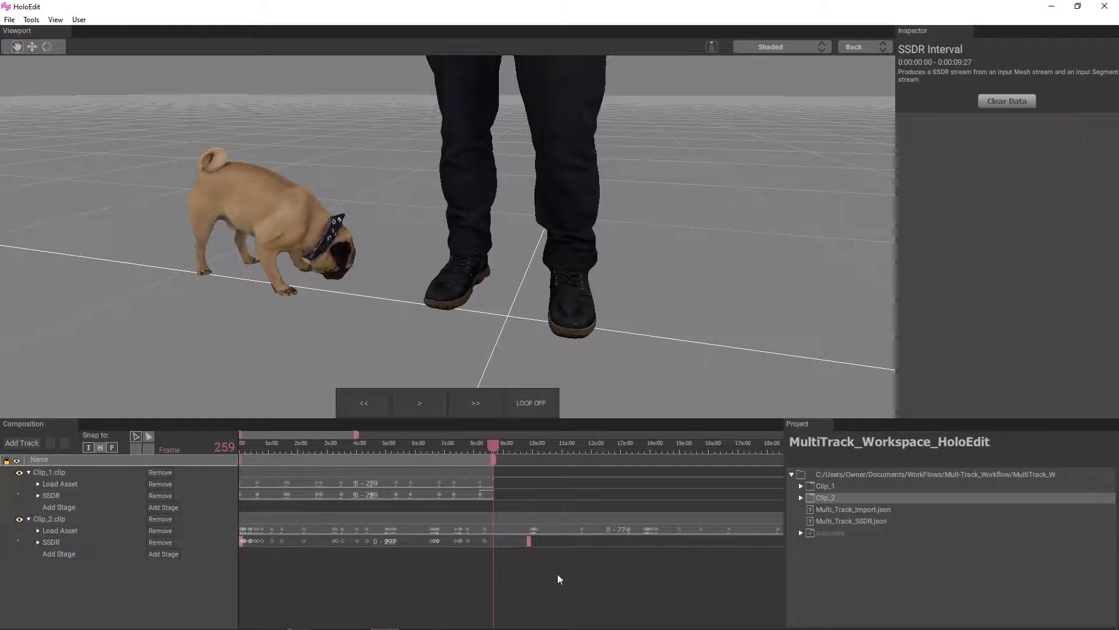
Set the Target Bone Count of Clip_2's SSDR stage to 16.
click(37, 541)
click(149, 554)
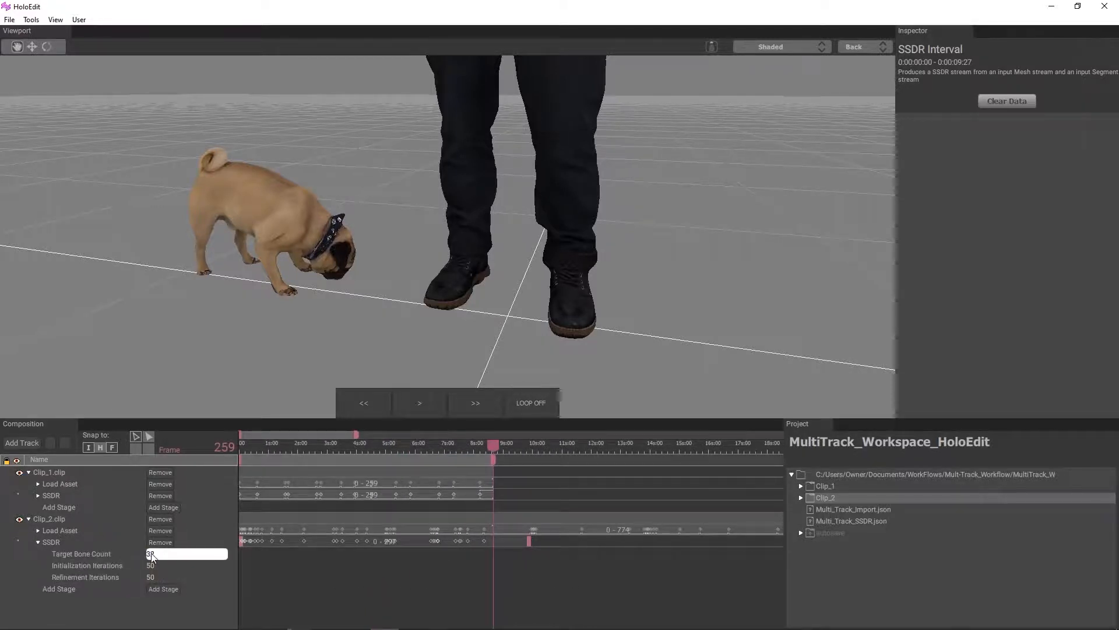
text(16)
key(Return)
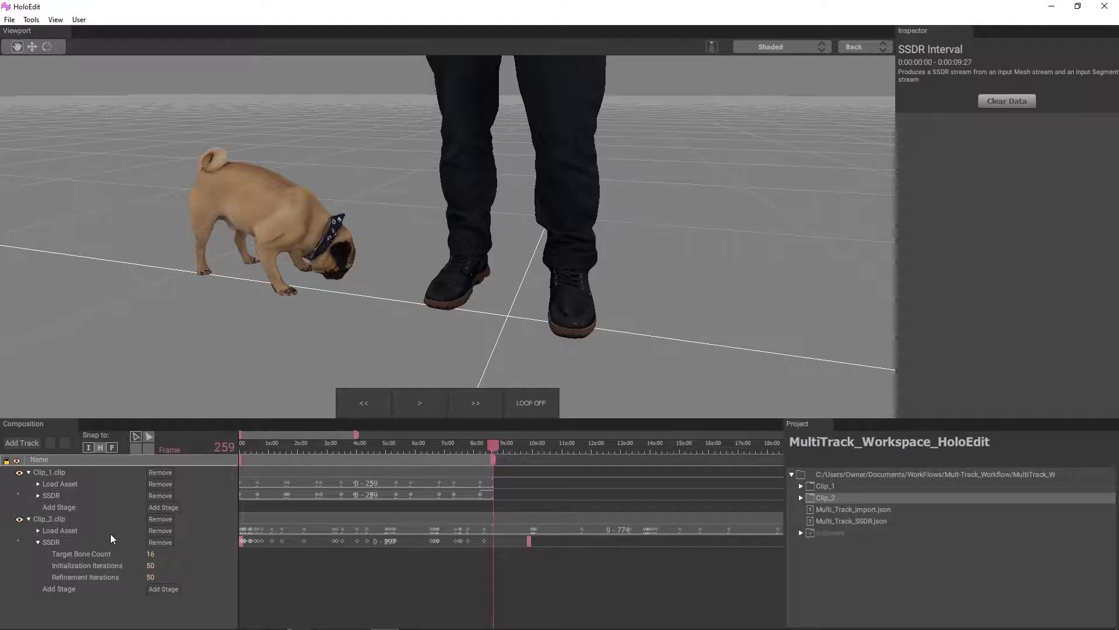
click(38, 542)
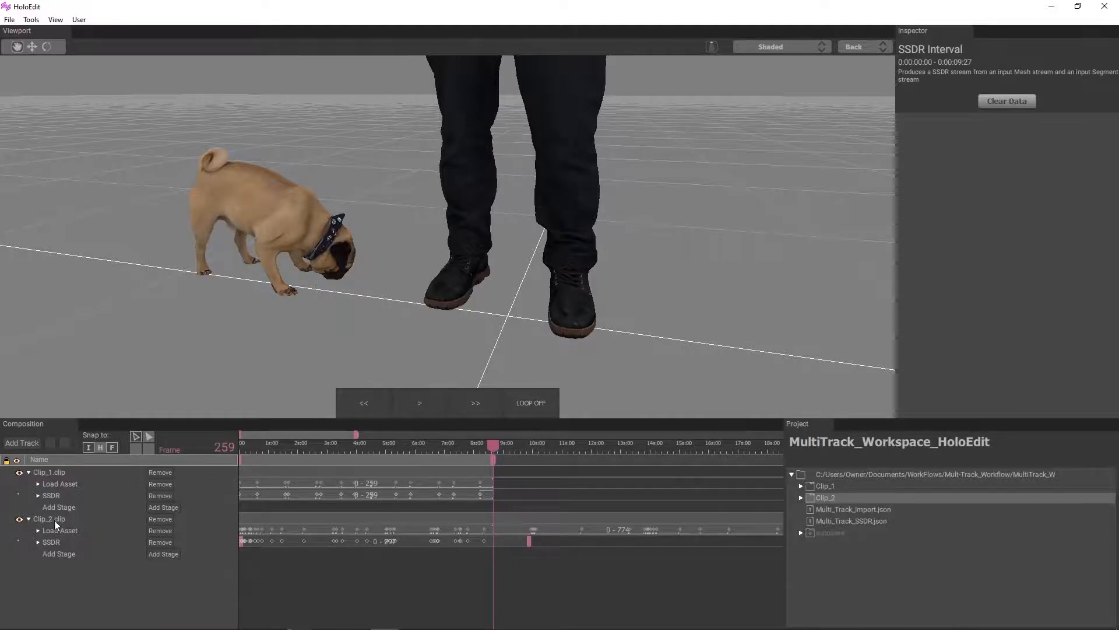
Examine Clip_1's SSDR settings and the joint counts in its SSDR interval's animation data.
click(38, 495)
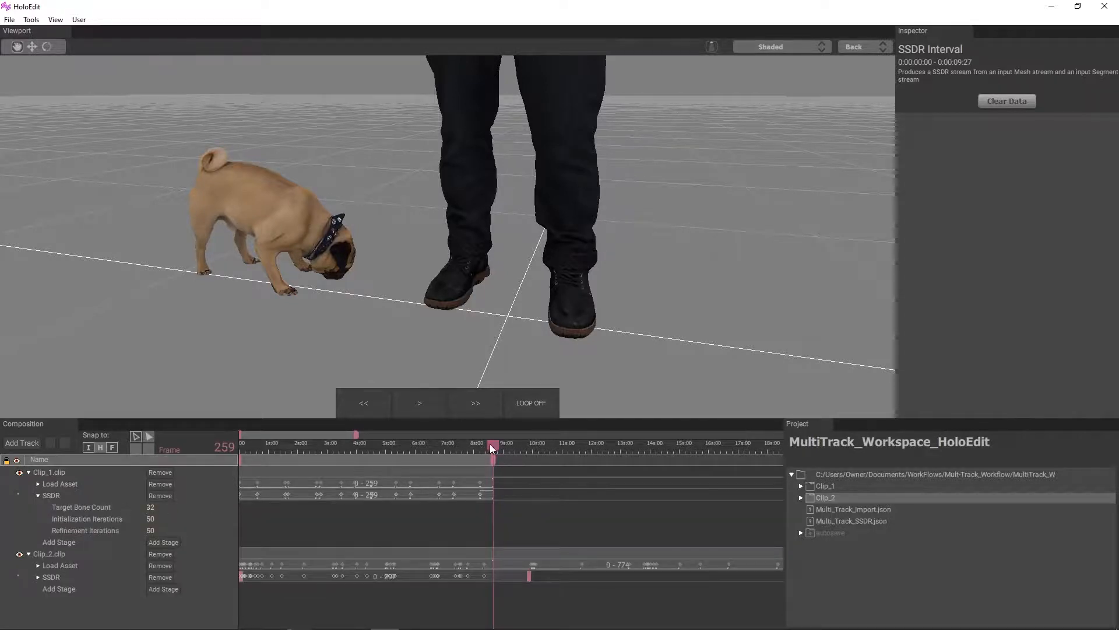
drag(490, 443, 460, 464)
click(457, 490)
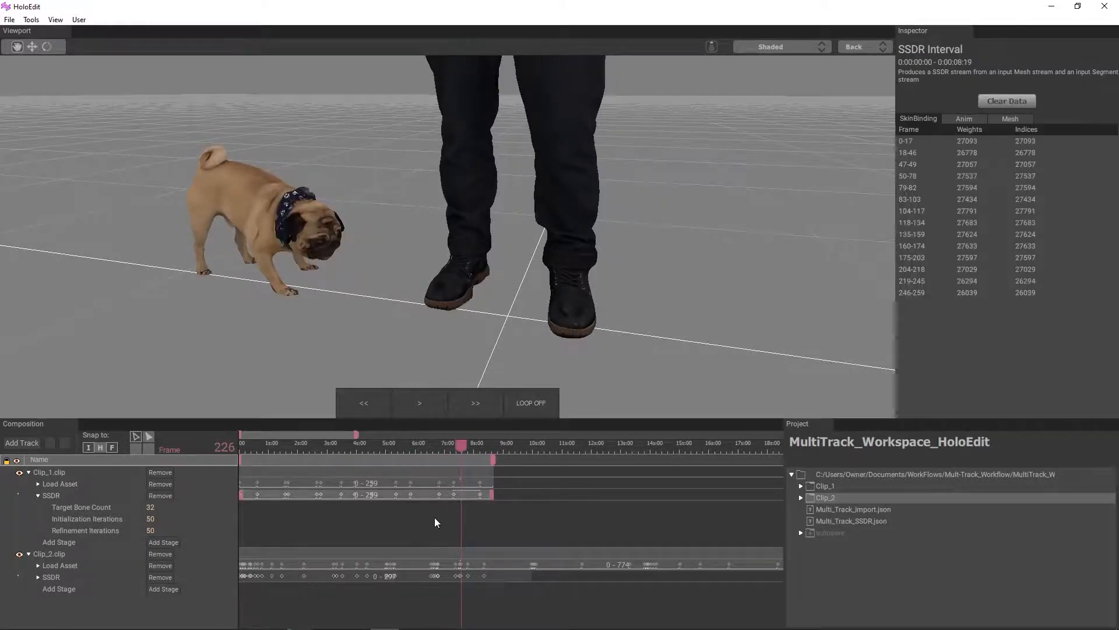
click(970, 121)
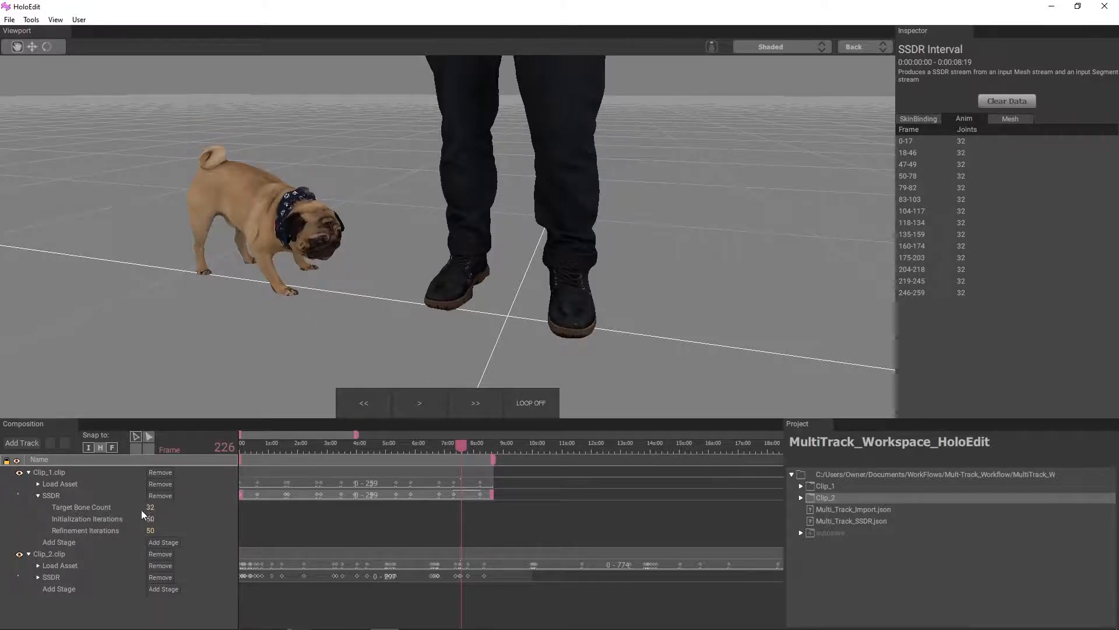
Collapse the Clip_1 track and add Clip_2 from the project to the composition again as a third track.
click(288, 579)
scroll(331, 540, down, 3)
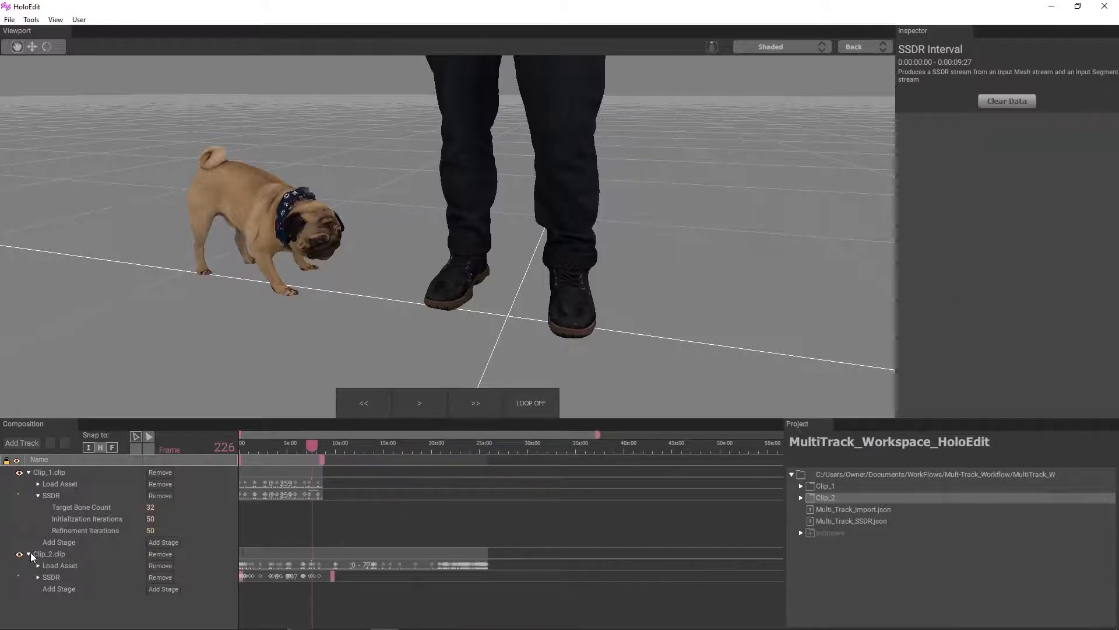
click(29, 472)
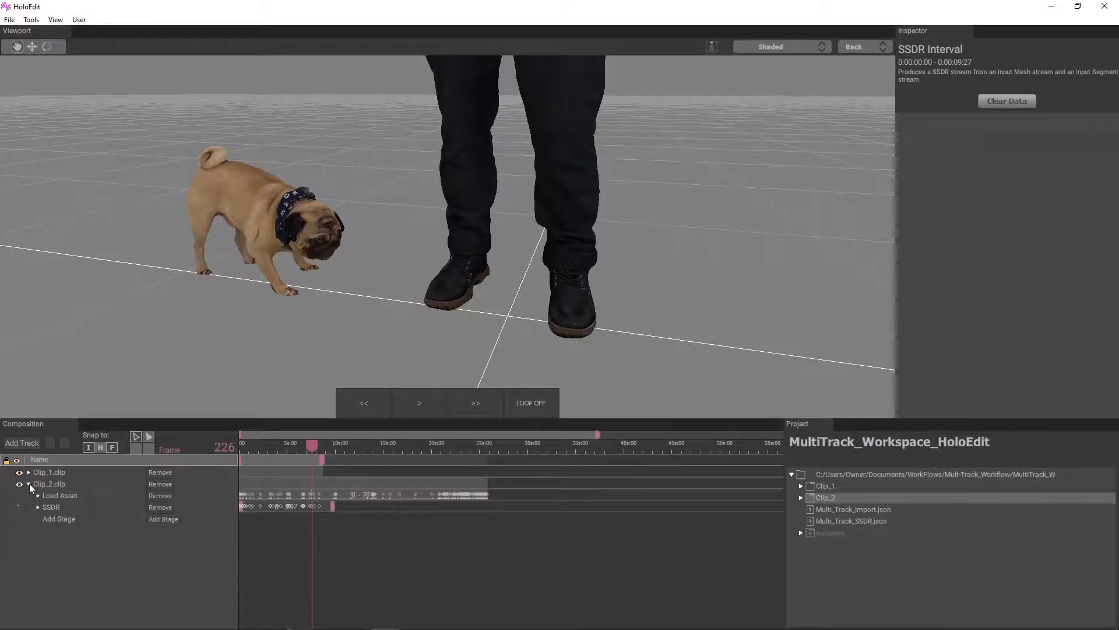
click(30, 484)
click(28, 484)
drag(826, 498, 117, 580)
scroll(325, 460, up, 2)
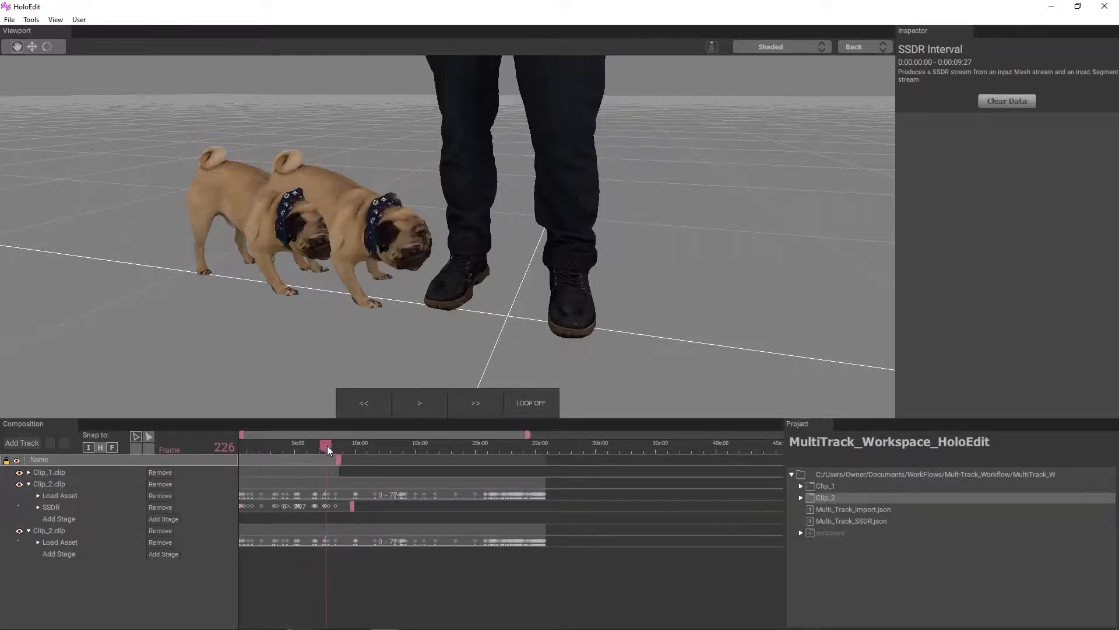
Scrub through the later part of both Clip_2 tracks and place the playhead at frame 474 to choose a trim point.
drag(327, 445, 515, 467)
scroll(329, 509, down, 5)
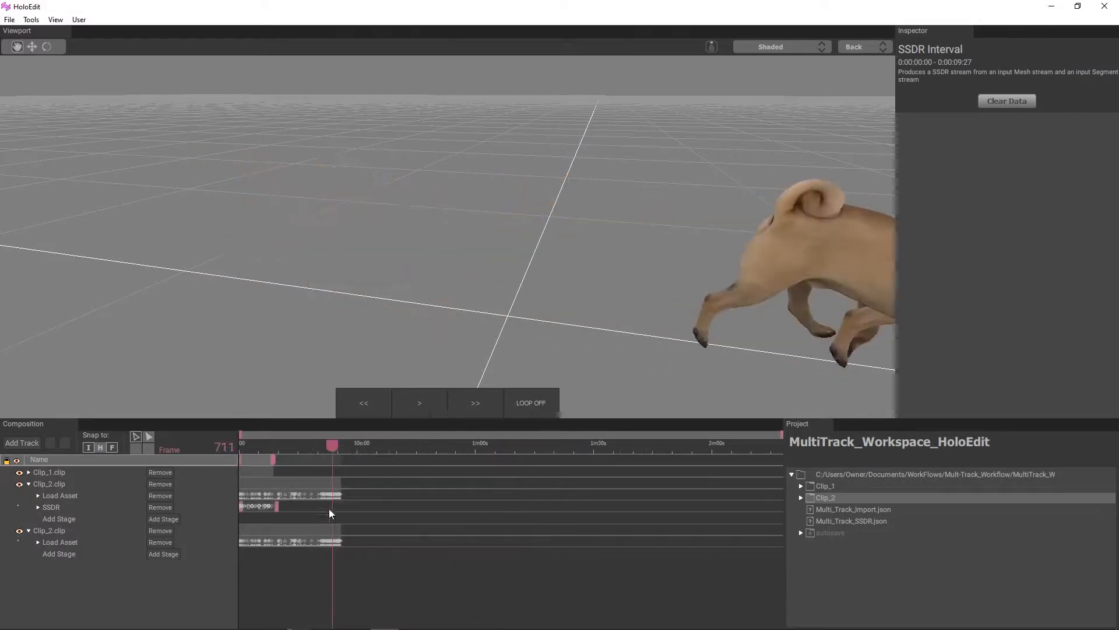
drag(537, 315, 554, 322)
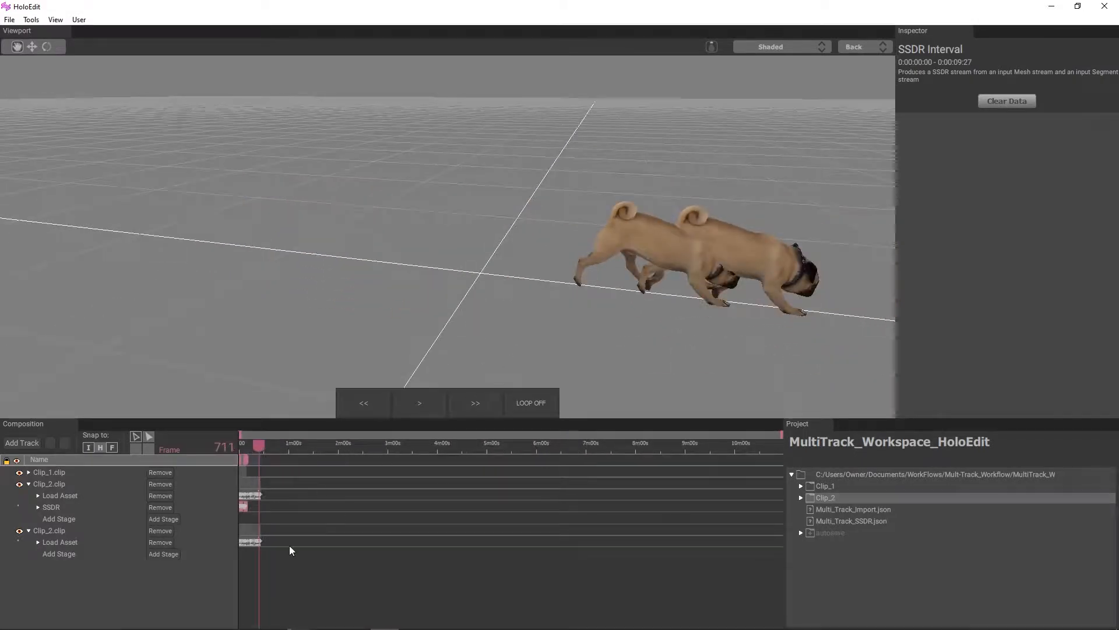
scroll(295, 519, up, 2)
mouse_move(280, 445)
mouse_down()
mouse_move(260, 443)
mouse_move(285, 445)
mouse_move(269, 448)
mouse_up()
scroll(269, 561, up, 5)
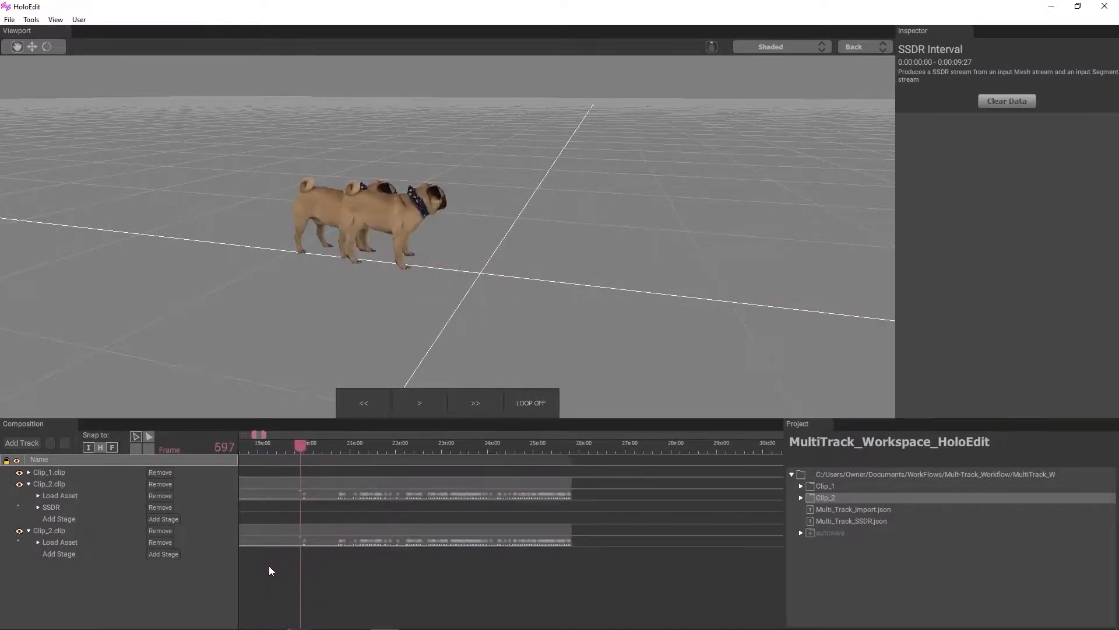
scroll(525, 542, down, 5)
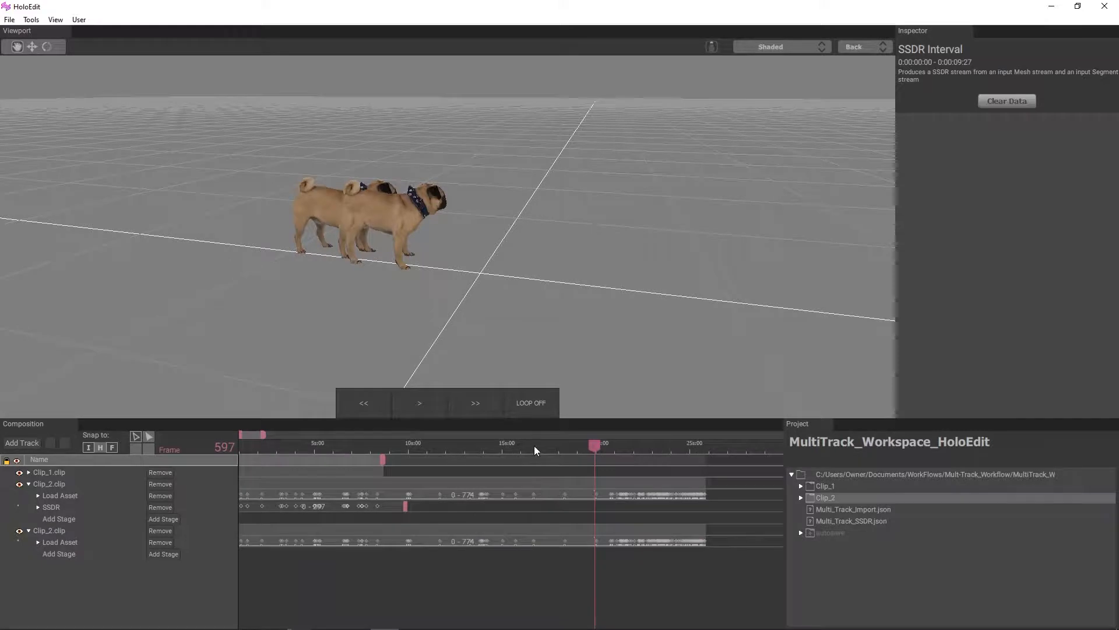
mouse_move(535, 445)
mouse_down()
mouse_move(517, 447)
mouse_move(586, 445)
mouse_move(473, 458)
mouse_move(518, 456)
mouse_up()
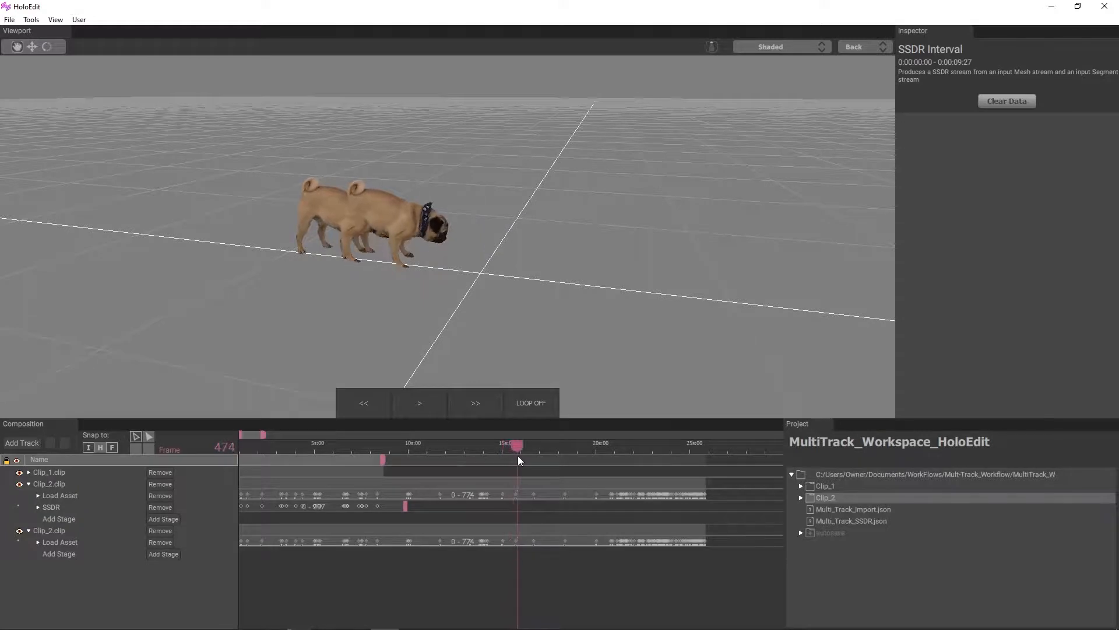
scroll(513, 562, up, 5)
scroll(463, 562, down, 5)
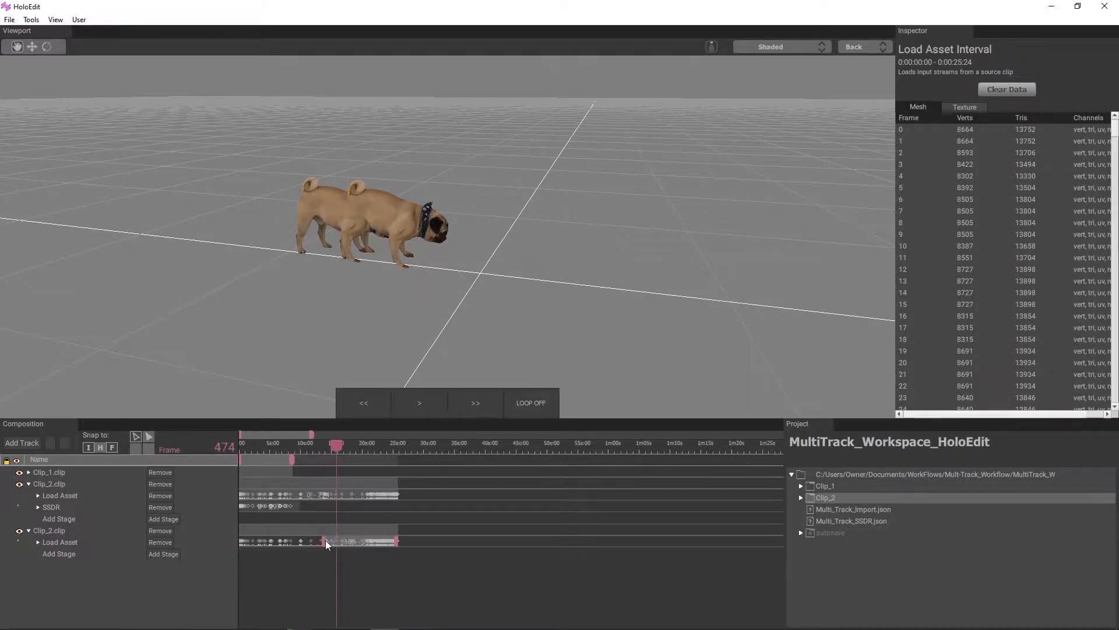
Trim the start of the second Clip_2 track's Load Asset interval to about frame 474 and shift it to span 0:00:00:00 to 0:00:10:03.
drag(344, 540, 339, 541)
drag(340, 550, 218, 544)
scroll(270, 583, up, 3)
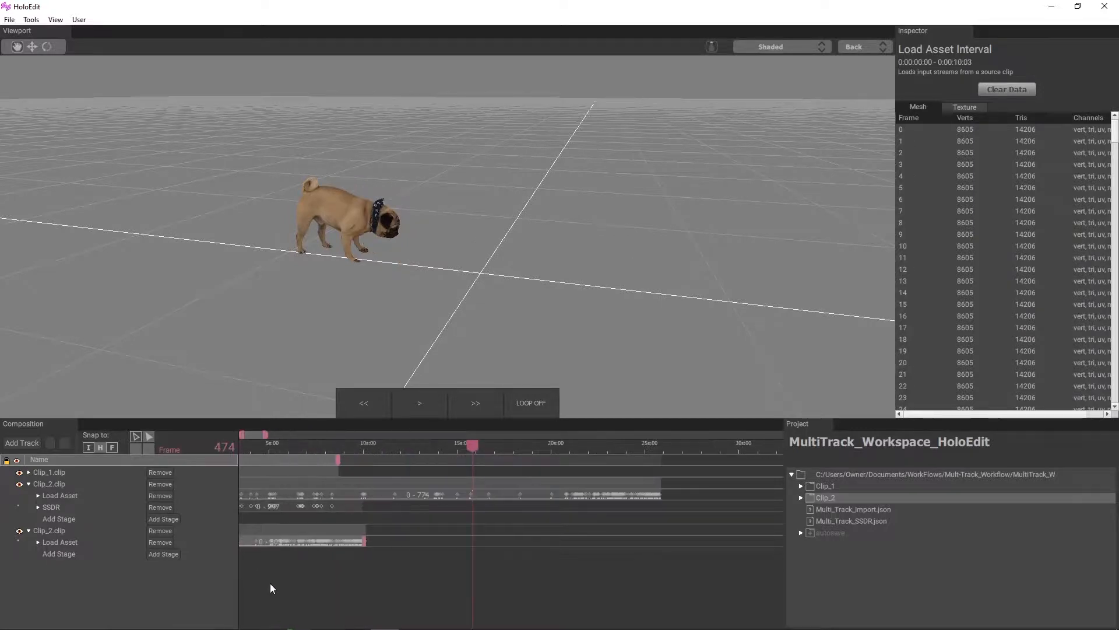
scroll(265, 584, up, 3)
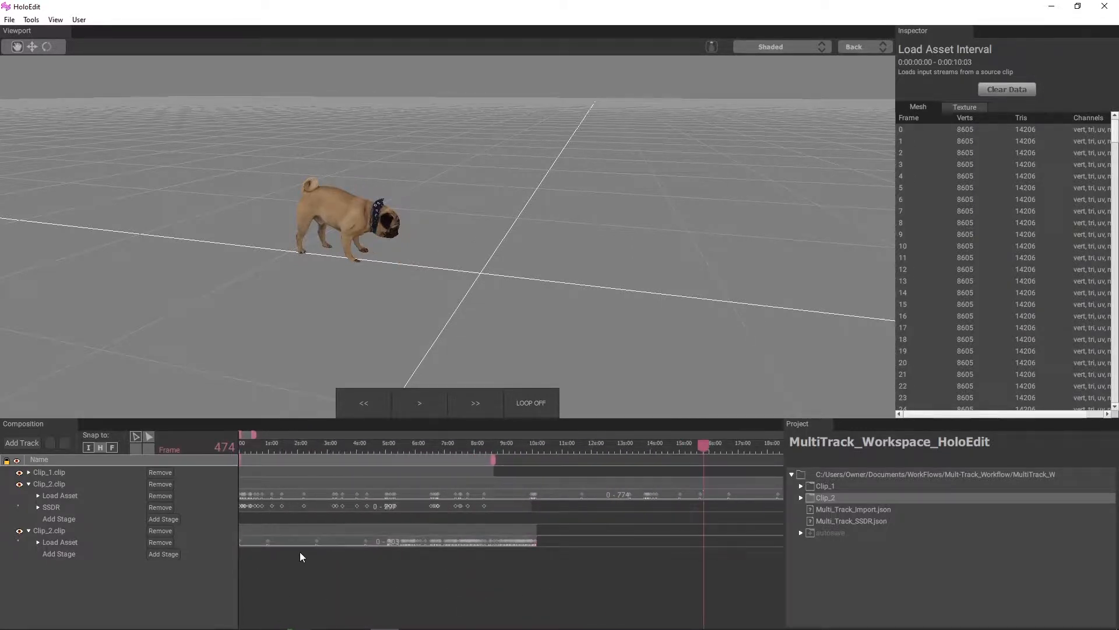
scroll(362, 560, down, 3)
Play the composition briefly, frame all the characters in view, and return the playhead to frame 0.
click(420, 405)
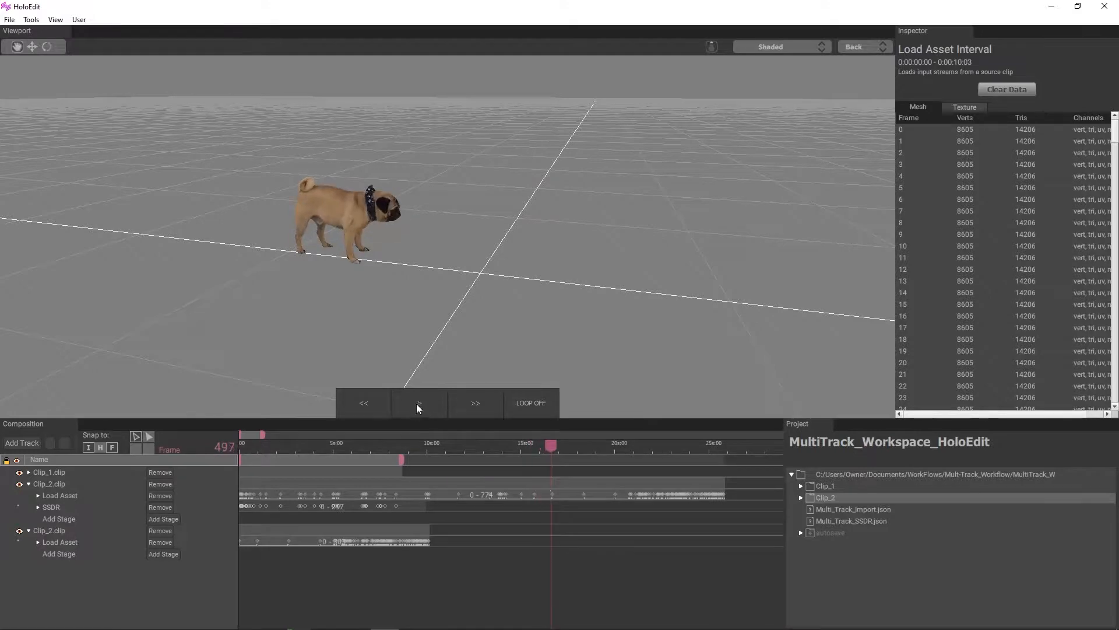
click(421, 403)
drag(494, 281, 458, 286)
scroll(525, 296, up, 5)
click(261, 445)
drag(261, 445, 162, 470)
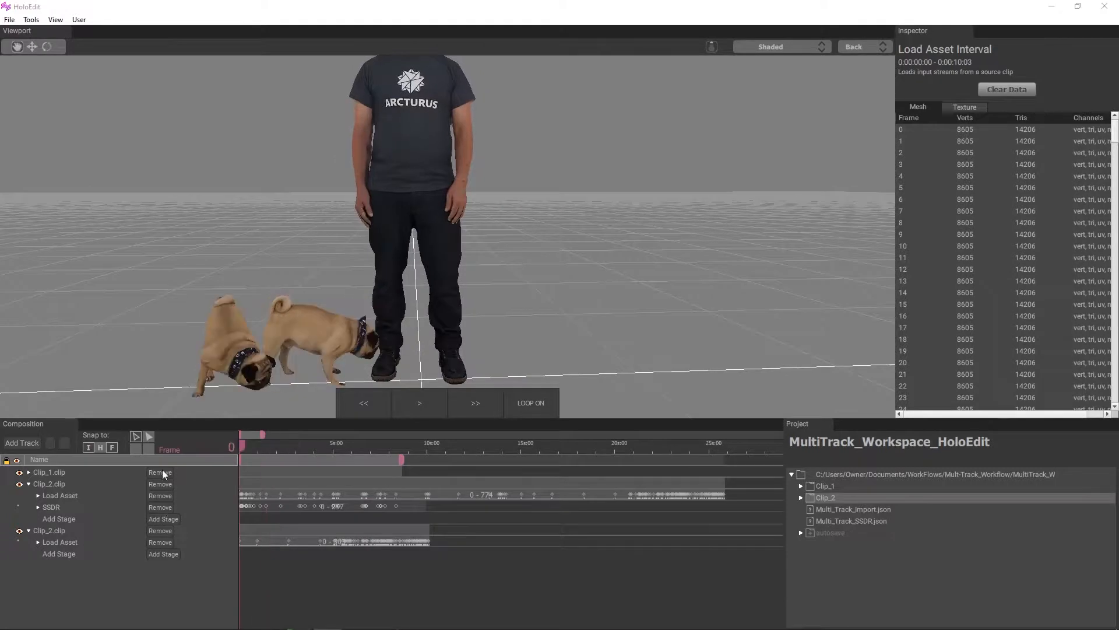
Select the second Clip_2 track and move it along X to about -0.03.
click(61, 530)
key(w)
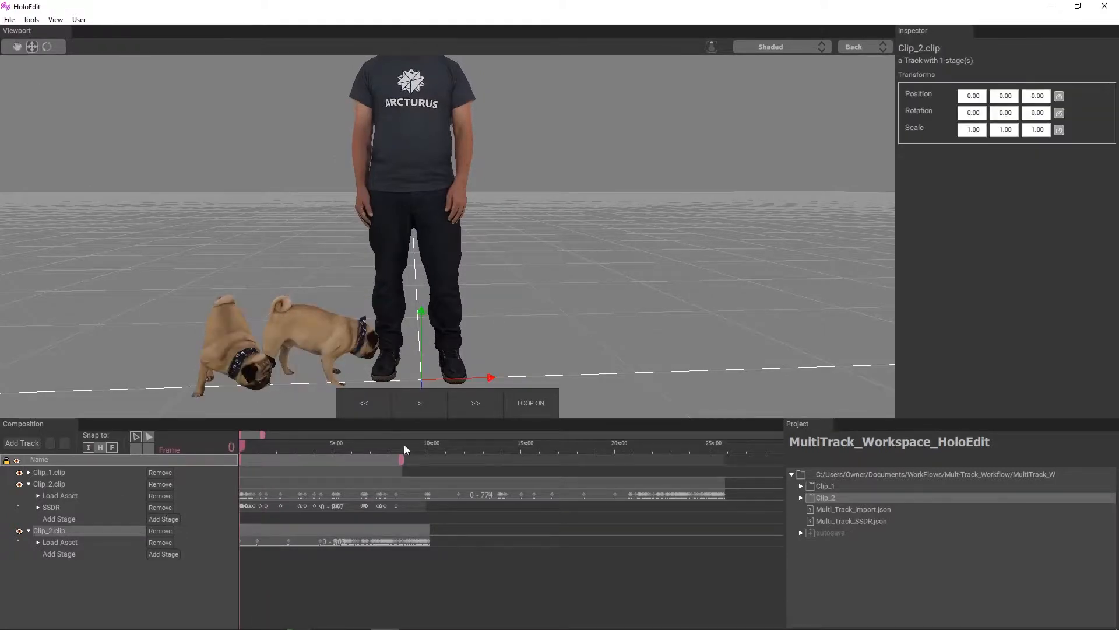
mouse_move(498, 379)
mouse_down()
mouse_move(512, 377)
mouse_move(490, 378)
mouse_up()
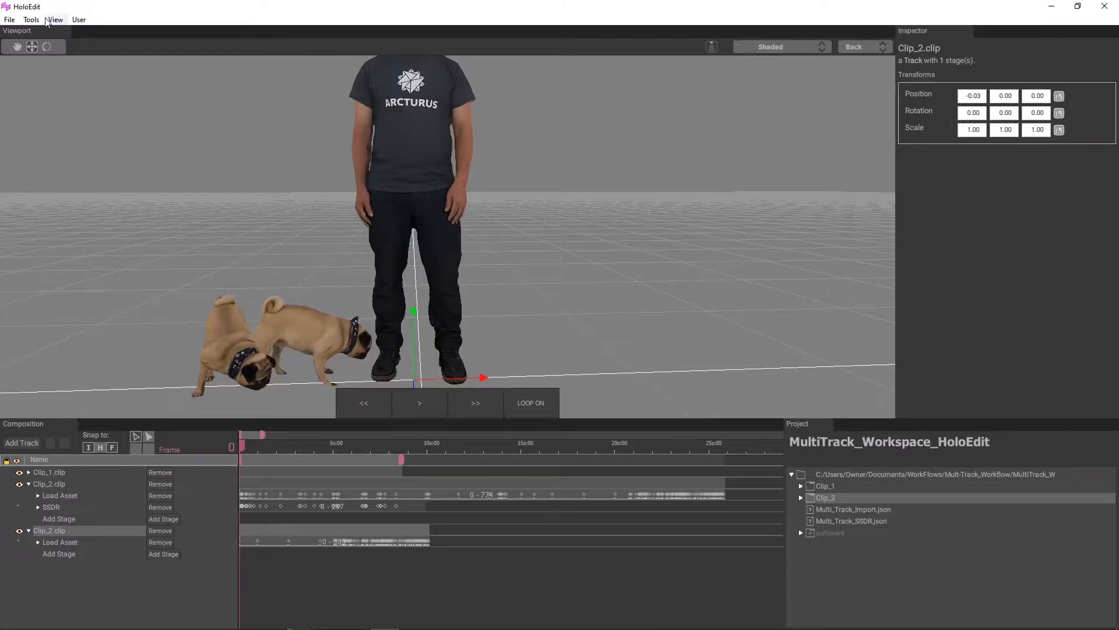
Rotate the second Clip_2 track about the vertical axis and set its Y rotation to 150.00.
click(46, 48)
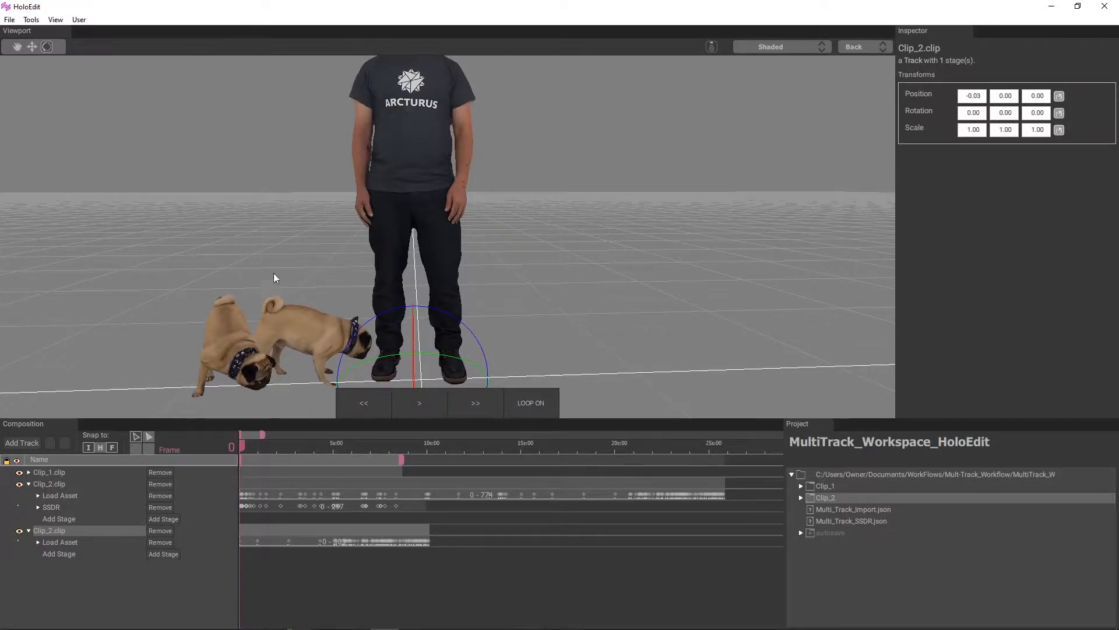
key(w)
key(e)
mouse_move(345, 373)
mouse_down()
mouse_move(396, 374)
mouse_move(429, 359)
mouse_move(355, 377)
mouse_up()
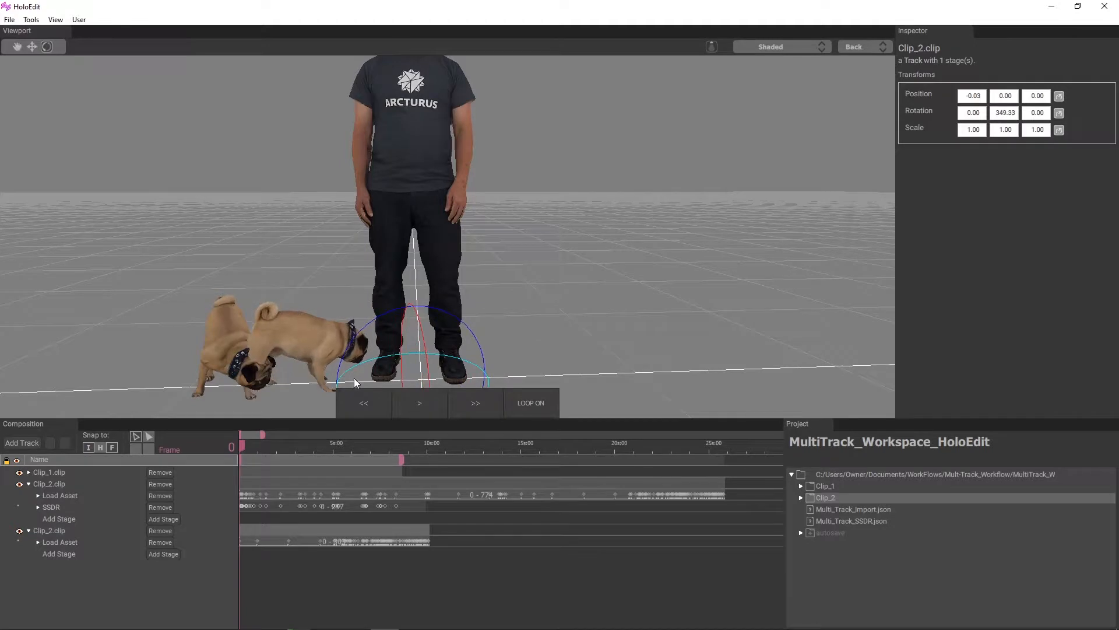
click(998, 113)
text(150.00)
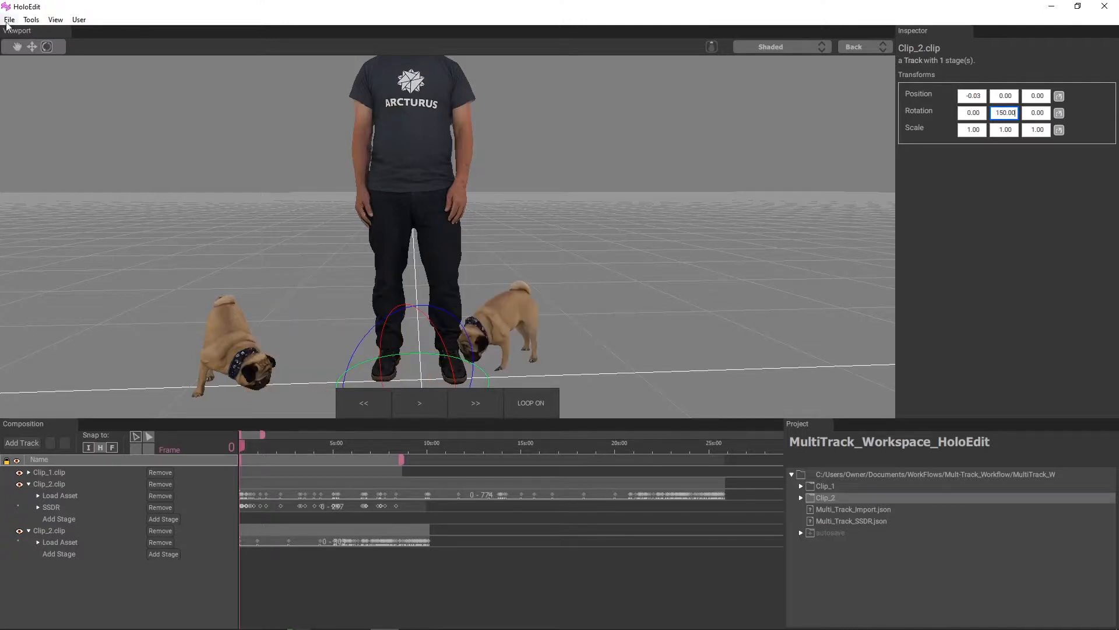
click(517, 316)
Move the second Clip_2 track away from the man, setting its X position to 0.10 and Z position to 0.10.
click(32, 47)
scroll(248, 208, down, 3)
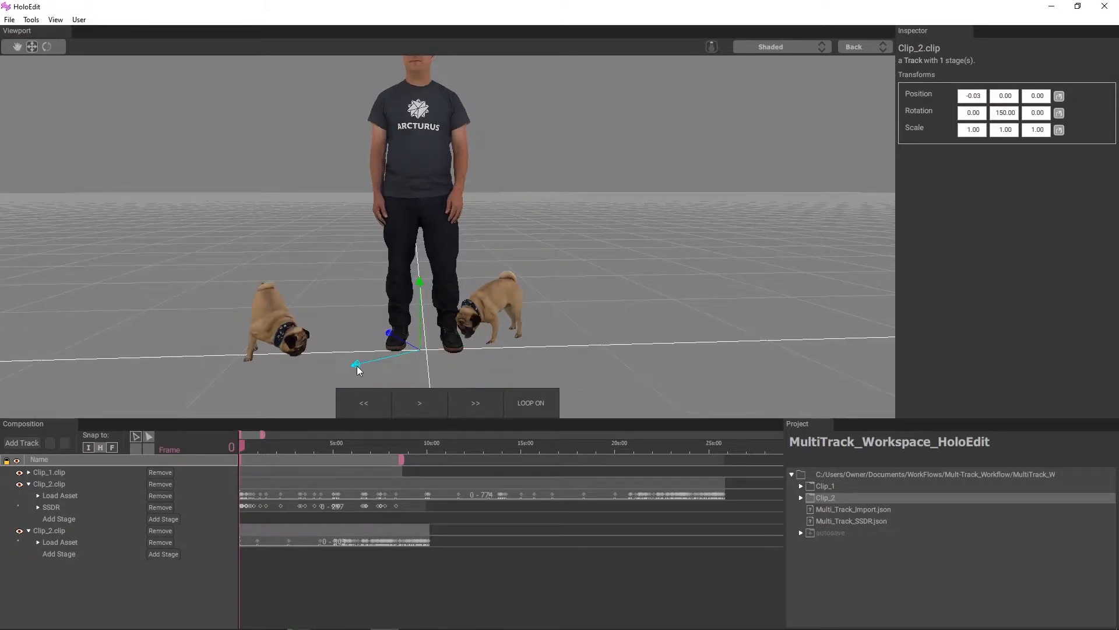
drag(357, 365, 388, 363)
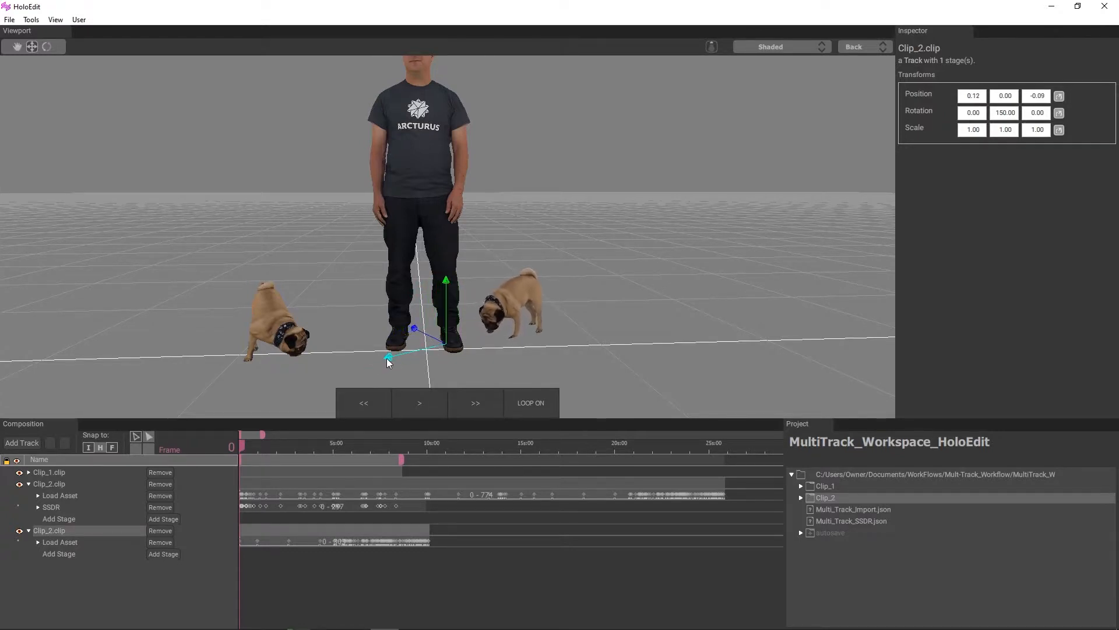
click(974, 96)
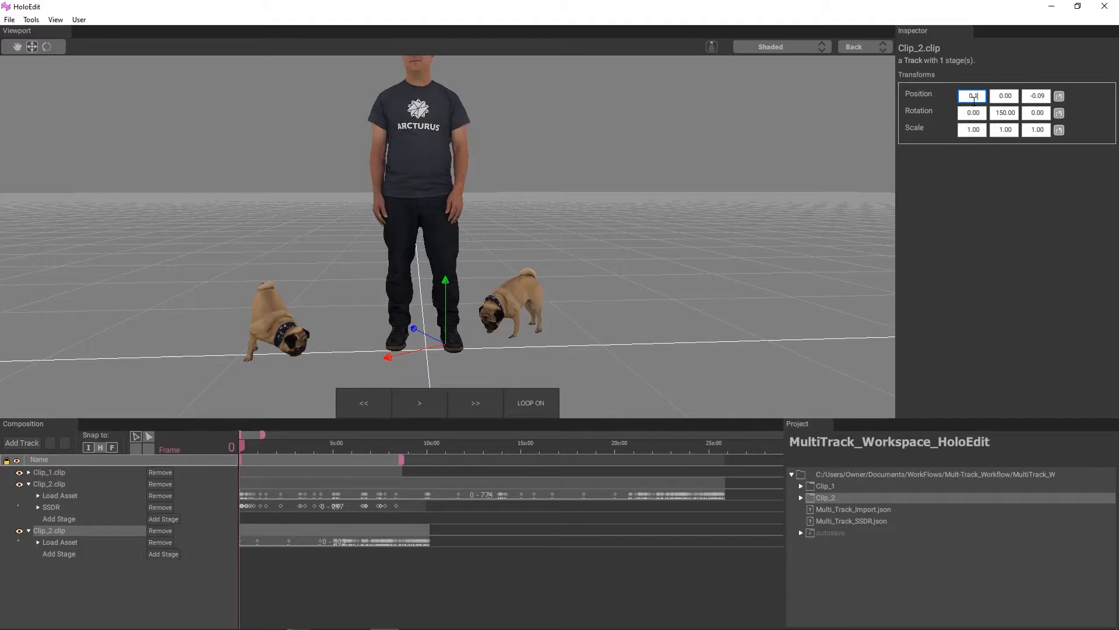
click(1037, 96)
text(0.10)
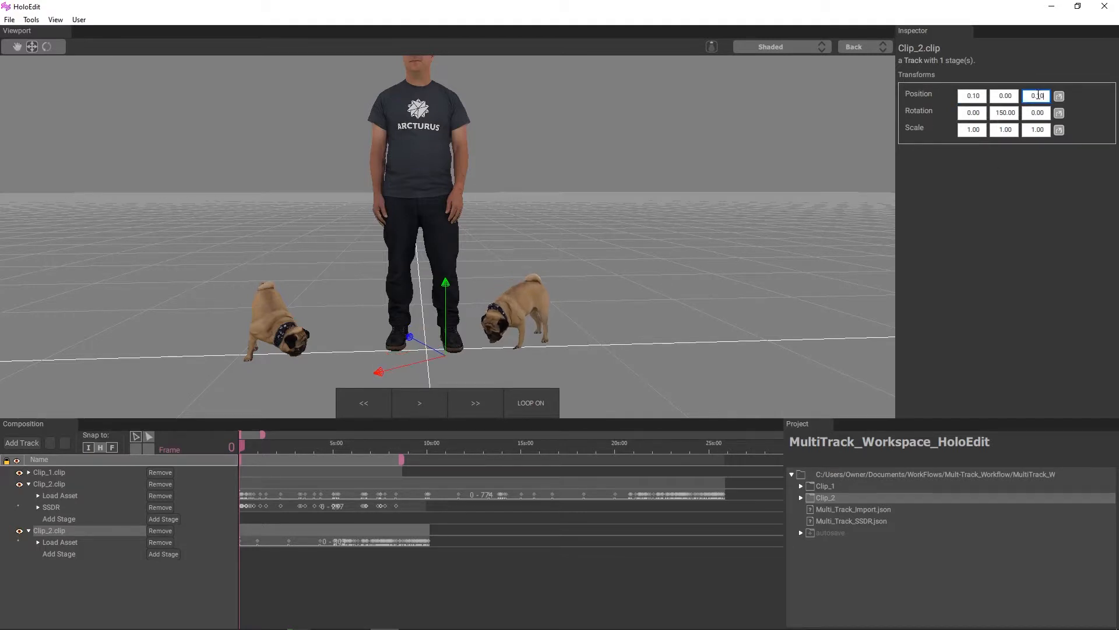
Add an SSDR stage to the second Clip_2 track and create an interval in it.
click(170, 554)
click(235, 484)
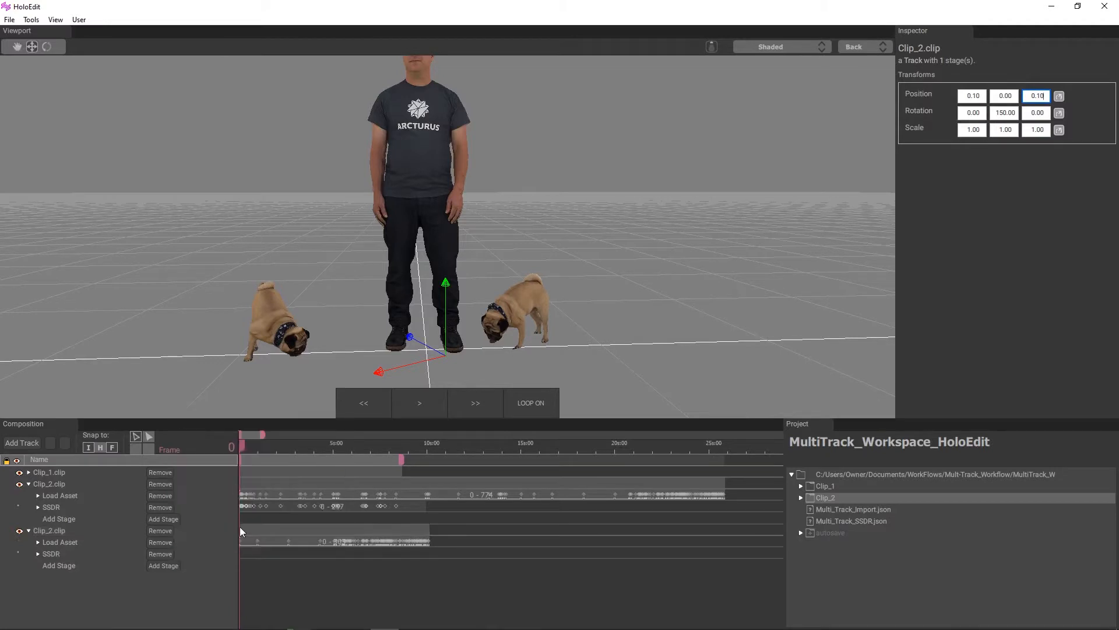
click(280, 554)
right_click(280, 555)
click(296, 561)
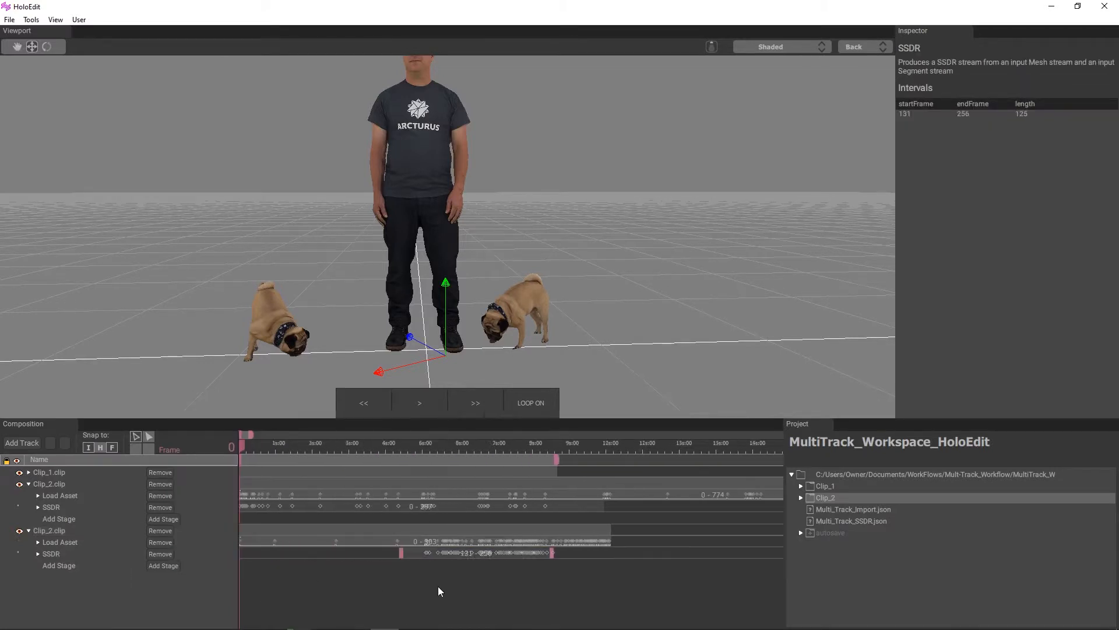
Extend the second Clip_2 track's SSDR interval to span 0:00:00:00 to 0:00:08:19 and check its end with the playhead at frame 259.
click(323, 551)
scroll(408, 560, up, 2)
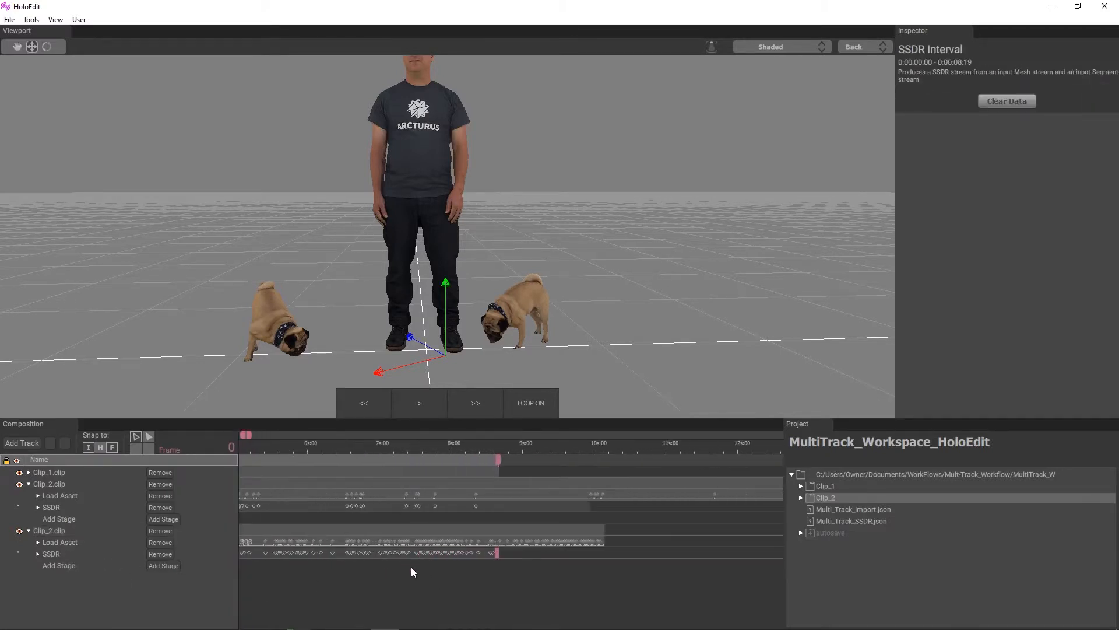
scroll(260, 551, down, 3)
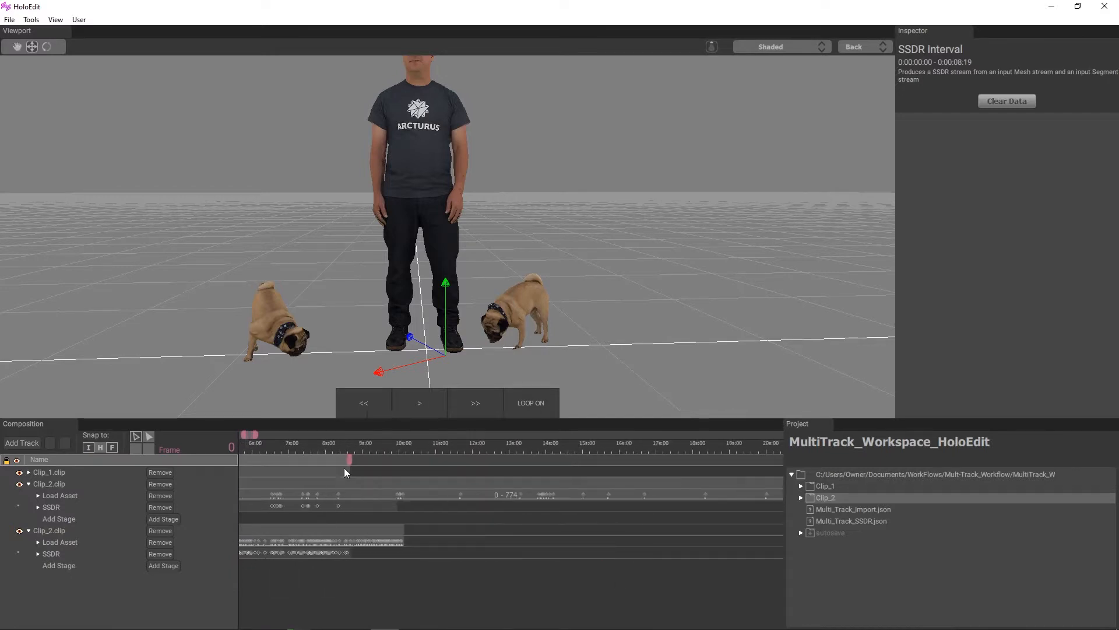
click(346, 443)
click(350, 443)
scroll(350, 443, up, 3)
Set the Target Bone Count of the second Clip_2 track's SSDR stage to 16.
click(38, 554)
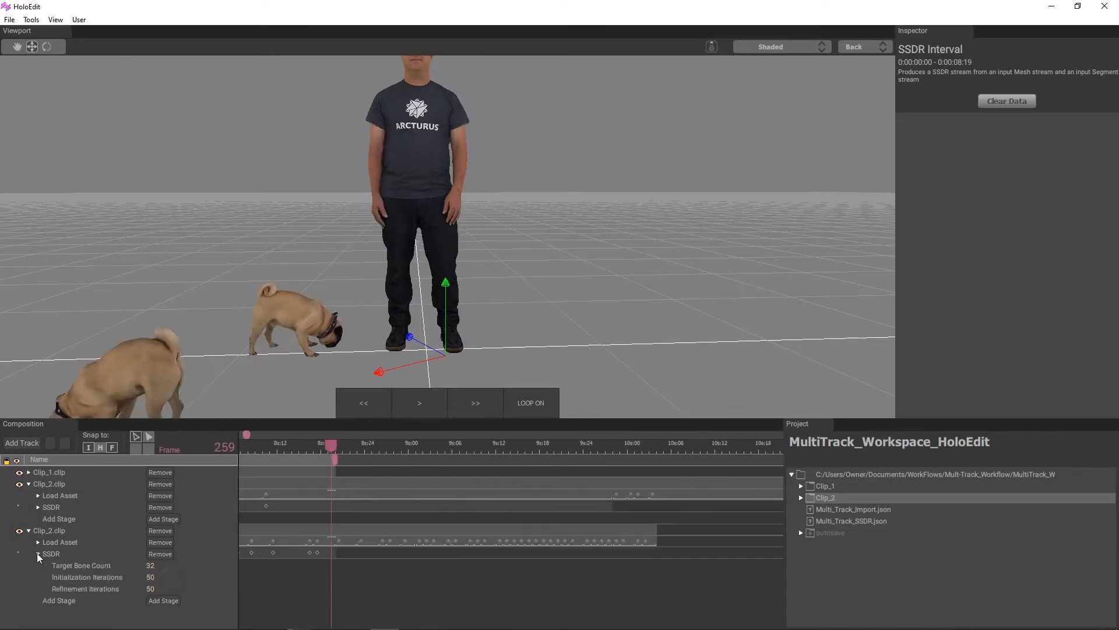
click(151, 565)
text(16)
key(Return)
scroll(347, 585, down, 2)
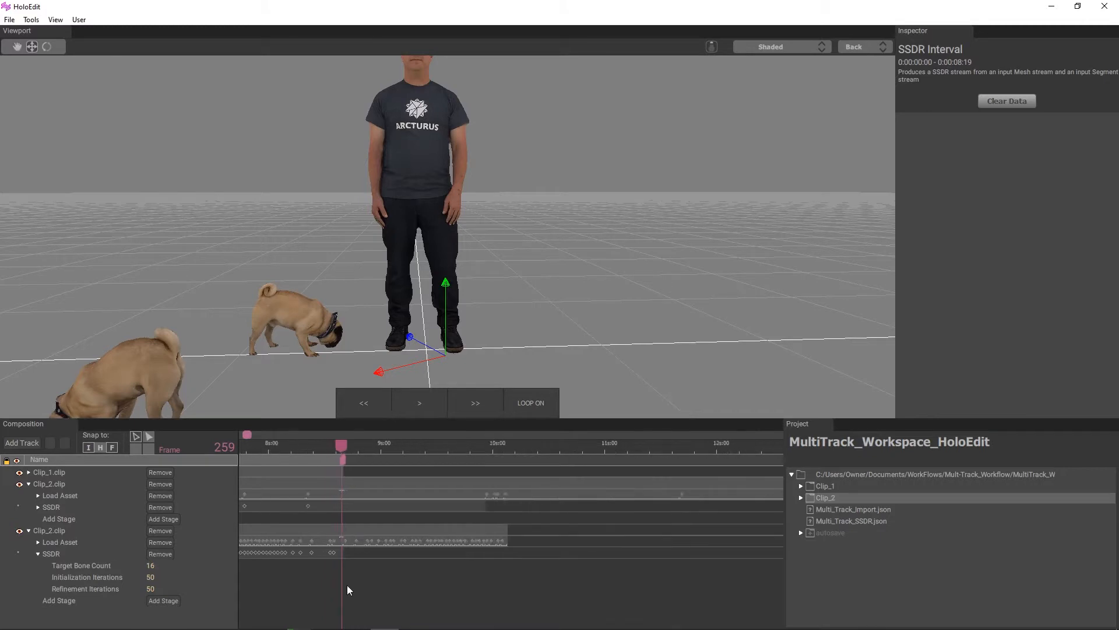
Select the SSDR intervals of both Clip_2 tracks and start processing them.
scroll(373, 587, down, 3)
right_click(342, 506)
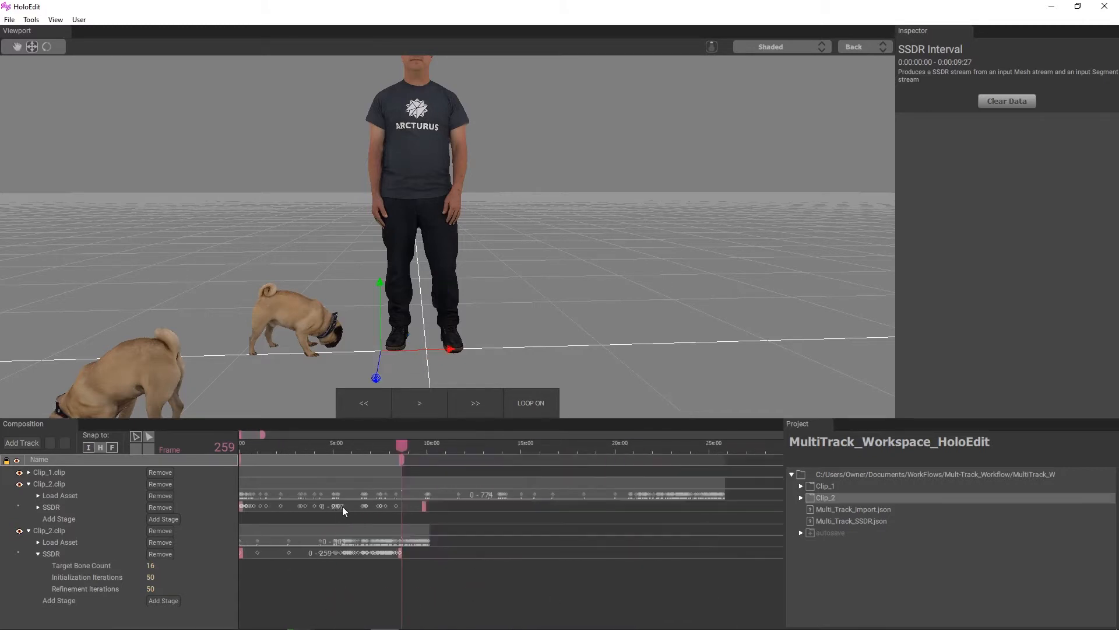
click(377, 555)
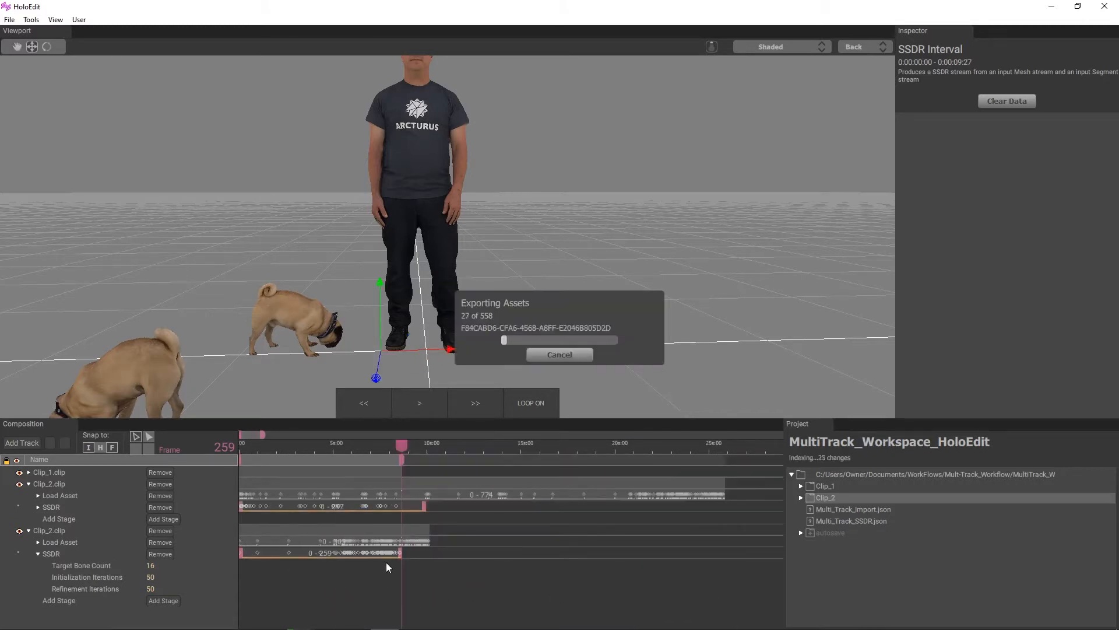